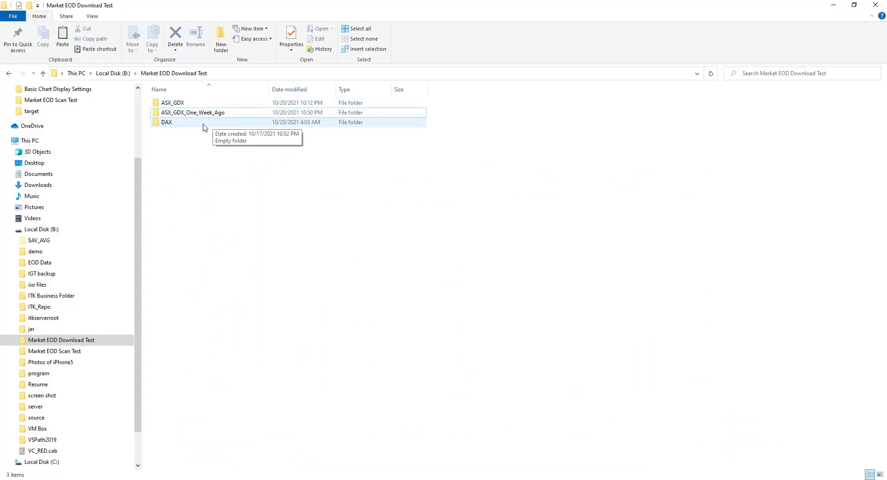
- Open the ASX_GDX_One_Week_Ago folder inside Market EOD Download Test to check its contents
left_click(186, 116)
double_click(187, 116)
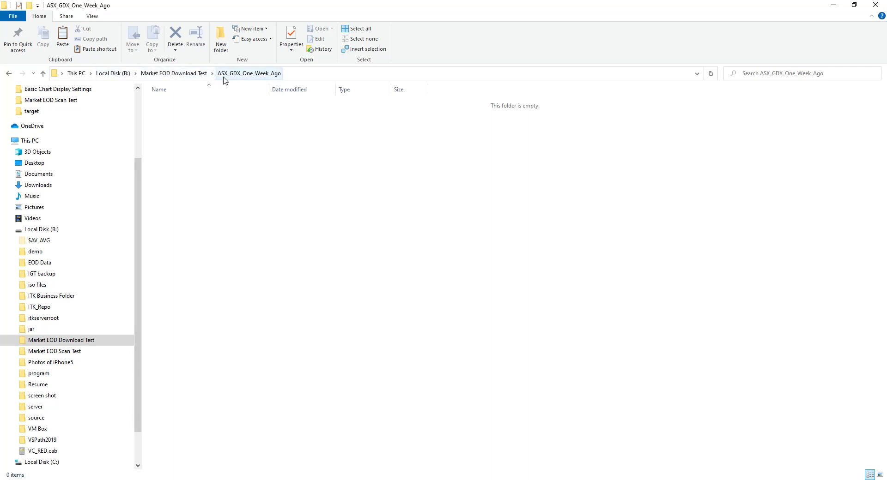
left_click_drag(241, 9, 886, 69)
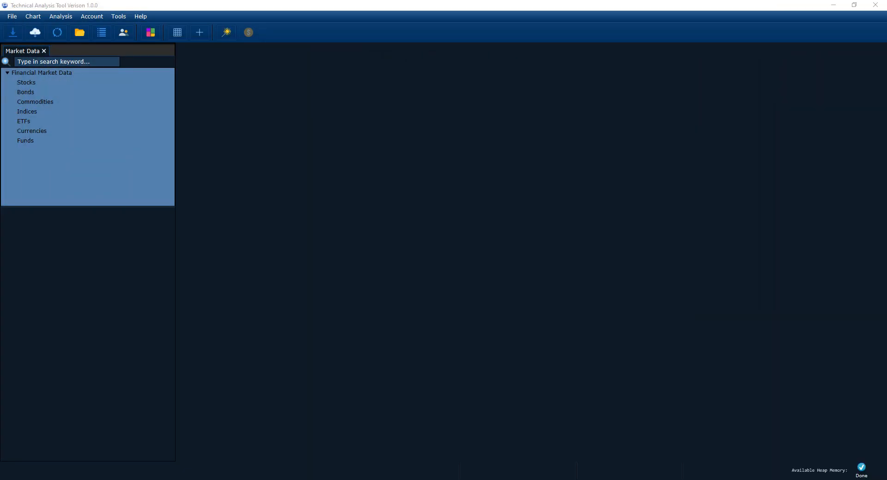
- Open the existing download schedule and rename it ASX_GDX
left_click(35, 32)
double_click(41, 84)
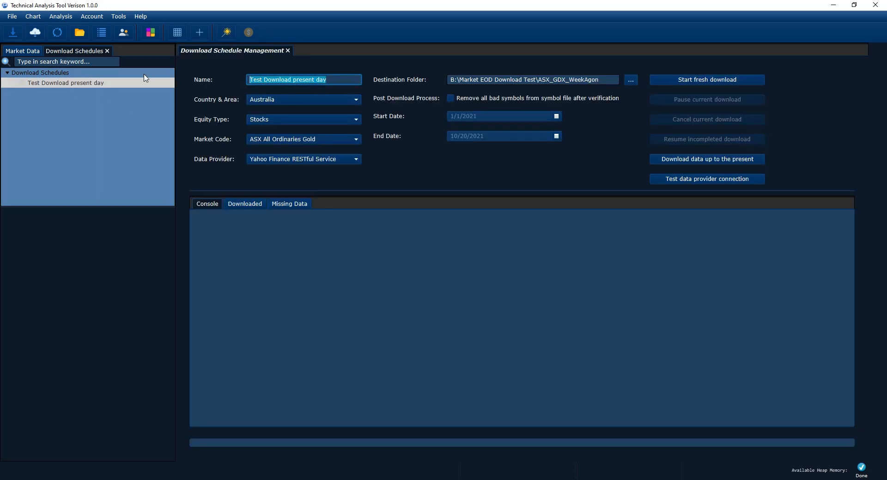
type("ASX_GDX")
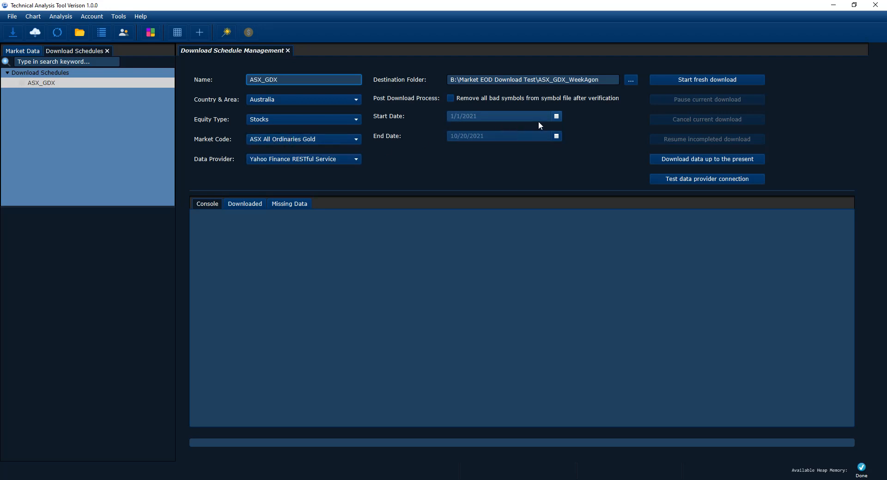
- Set the destination folder to B:\Market EOD Download Test\ASX_GDX_One_Week_Ago
left_click(629, 80)
left_click(502, 296)
double_click(502, 295)
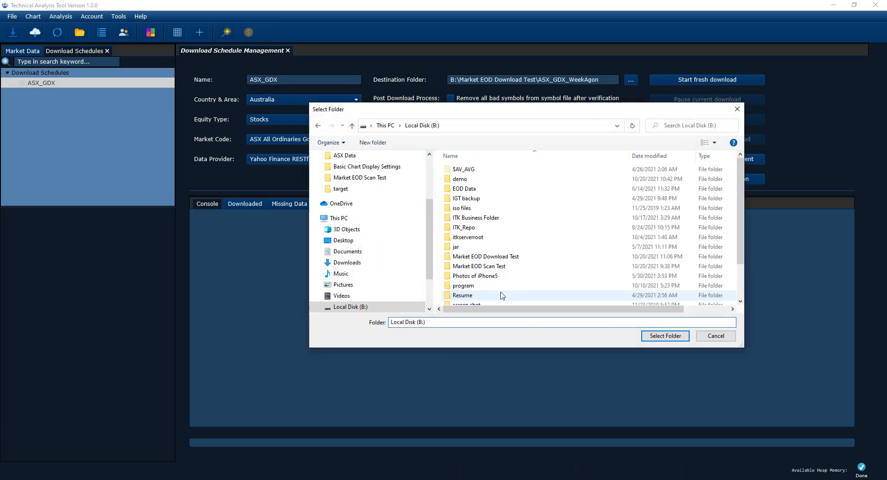
double_click(462, 179)
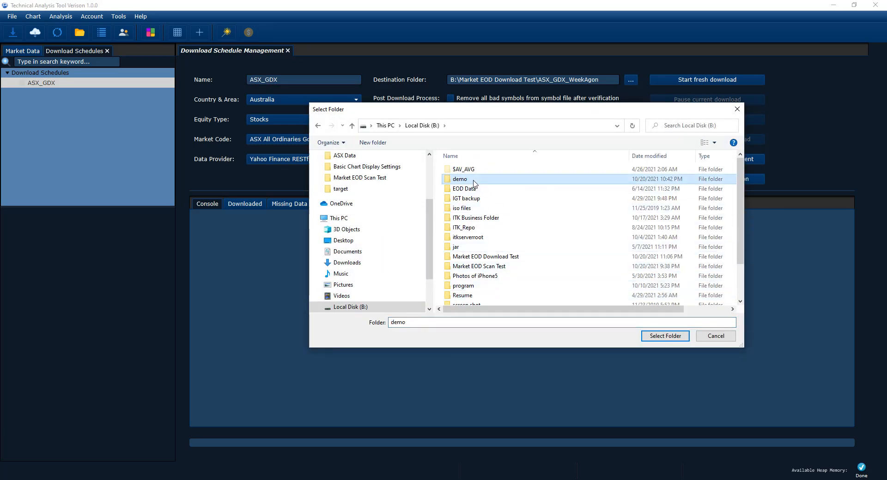
left_click(413, 126)
scroll(476, 234, "down", 1)
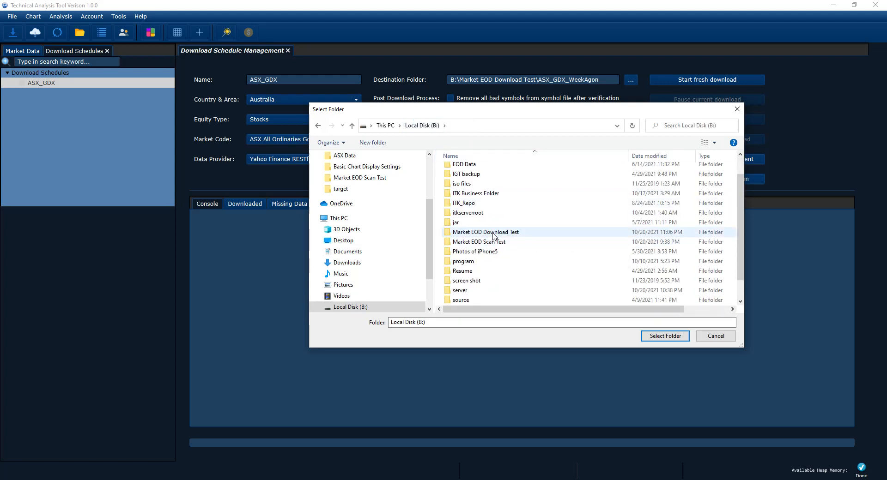
double_click(493, 232)
double_click(484, 181)
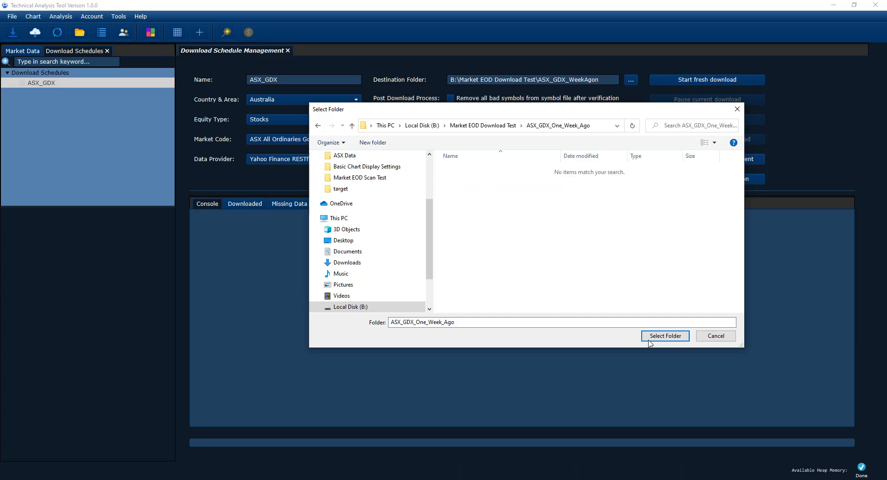
left_click(665, 335)
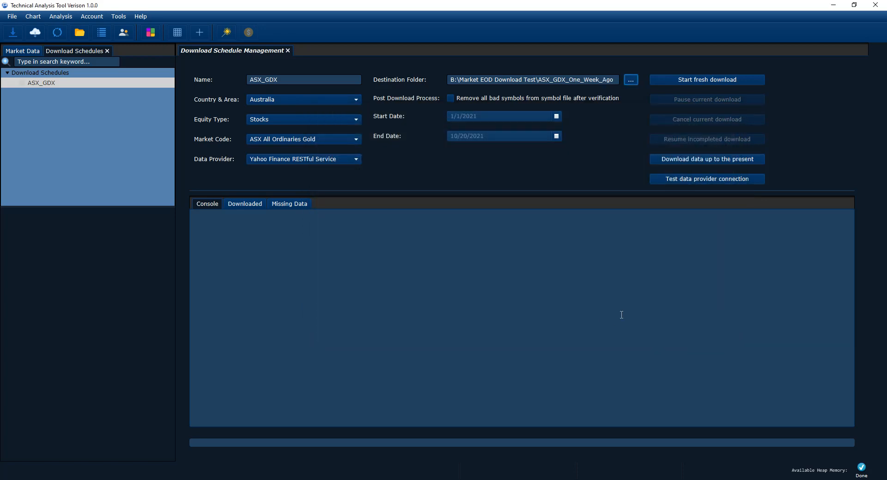
- Set the start date to 7/1/2021
left_click(555, 117)
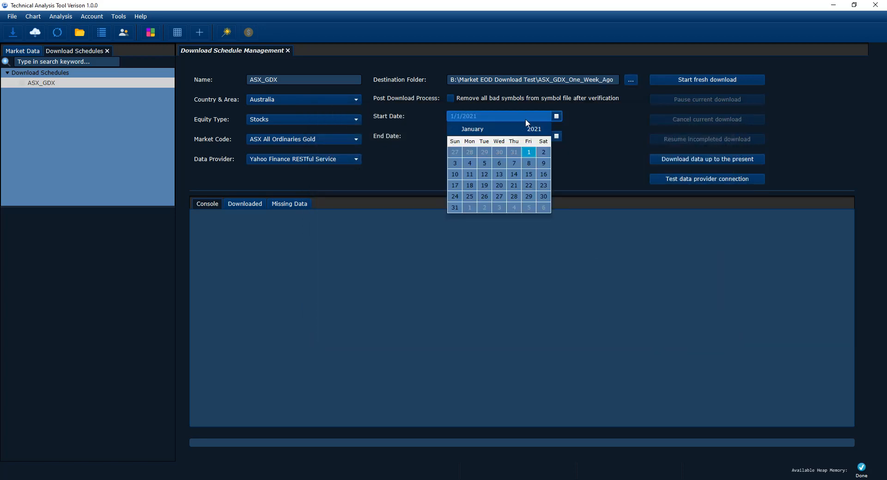
left_click(529, 152)
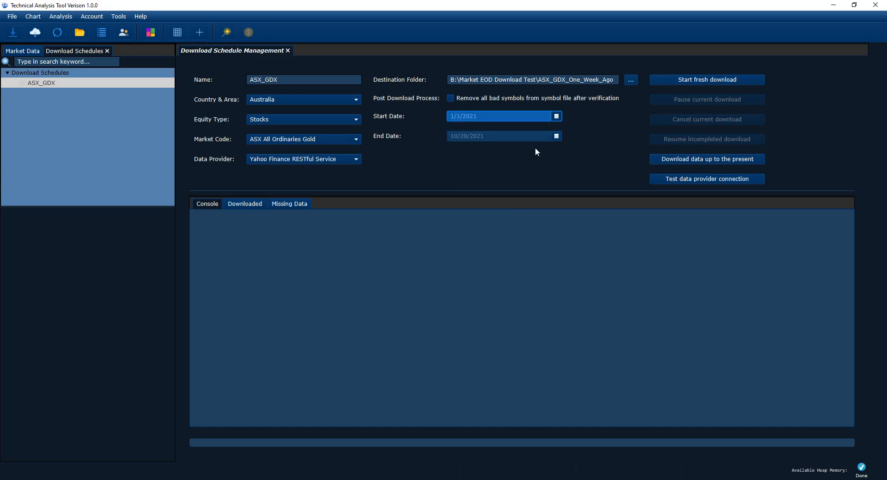
left_click(556, 119)
left_click(491, 129)
left_click(492, 129)
left_click(492, 130)
left_click(492, 130)
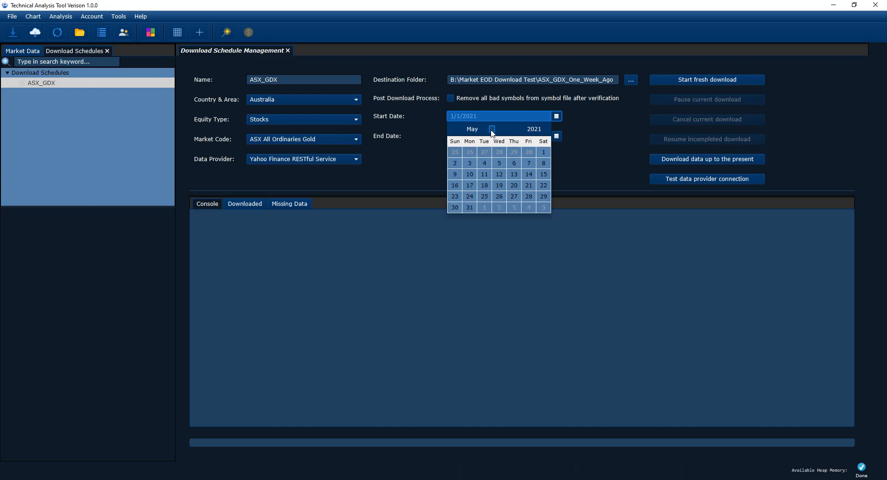
left_click(492, 129)
left_click(492, 129)
left_click(513, 153)
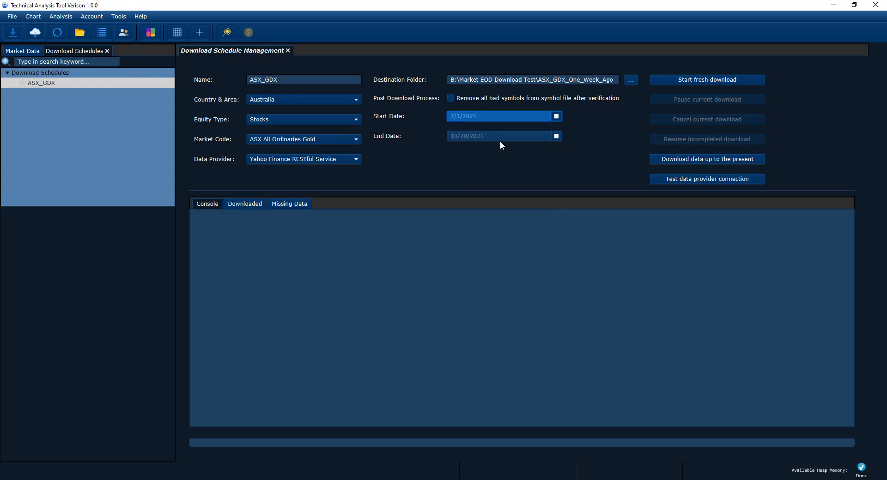
- Set the end date to 10/6/2021
left_click(556, 137)
left_click(862, 479)
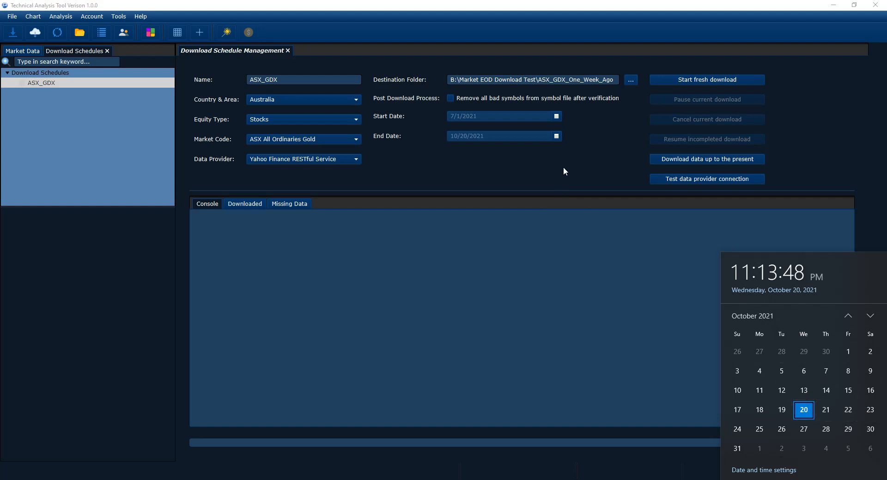
left_click(556, 137)
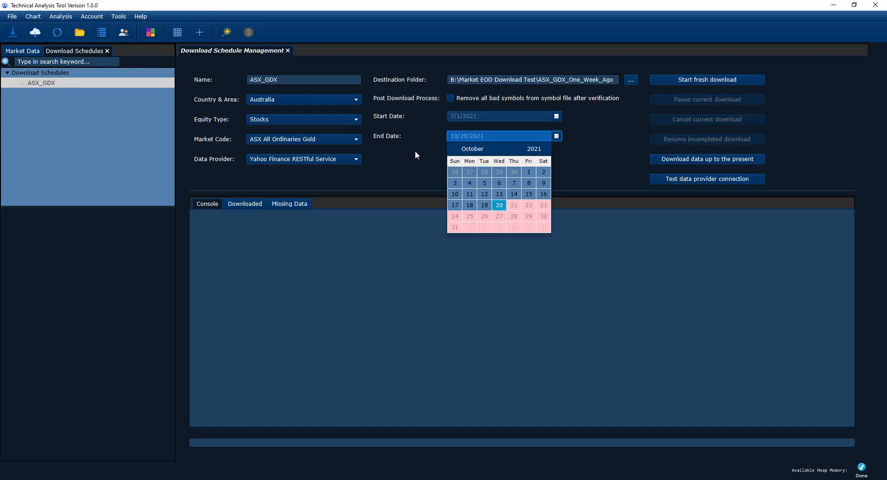
left_click(499, 184)
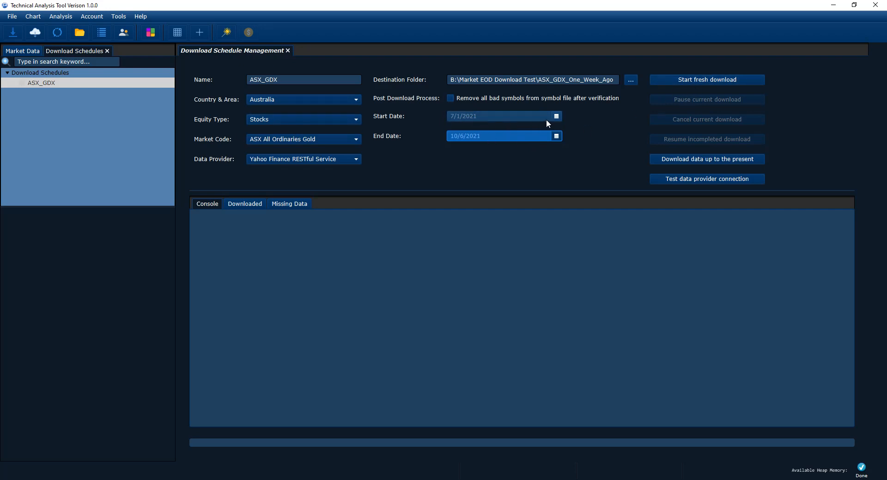
- Start a fresh download, confirming the restart and schedule review, and view the downloaded files list
left_click(558, 119)
left_click(592, 130)
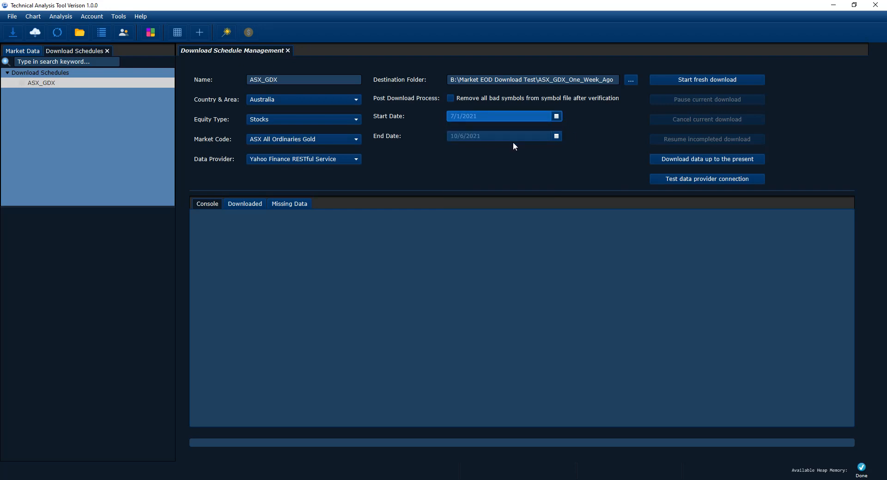
left_click(727, 80)
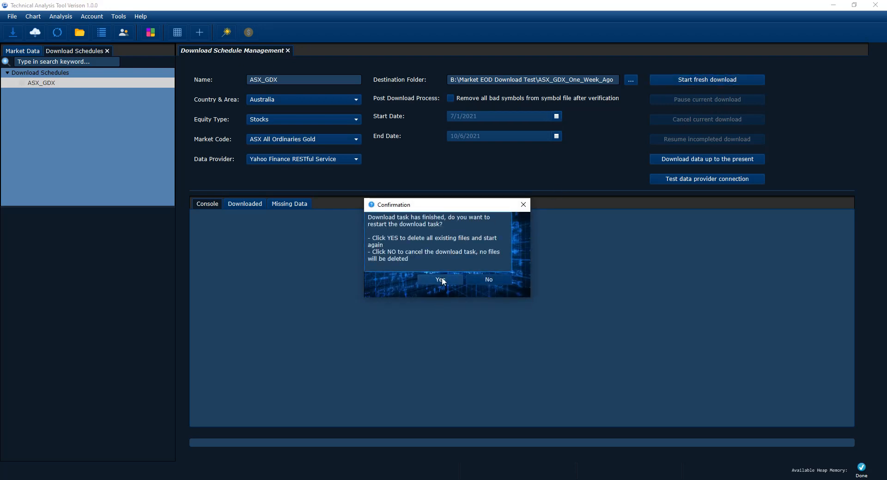
left_click(436, 279)
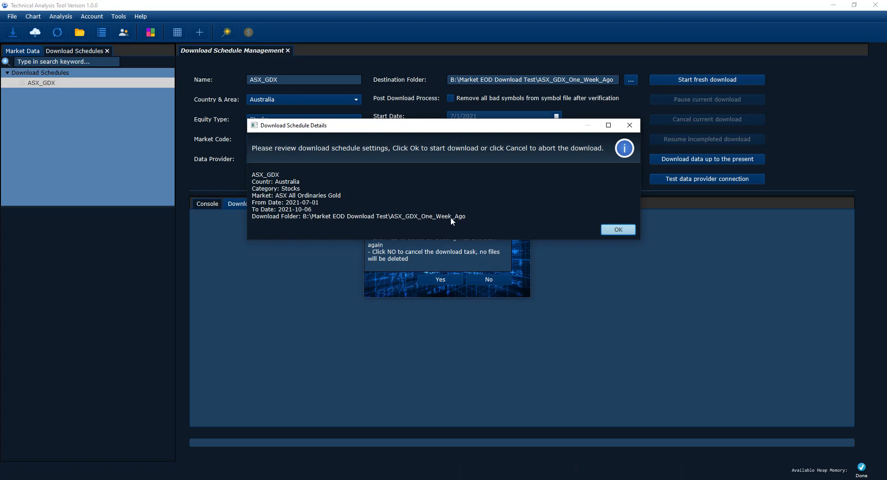
left_click(617, 230)
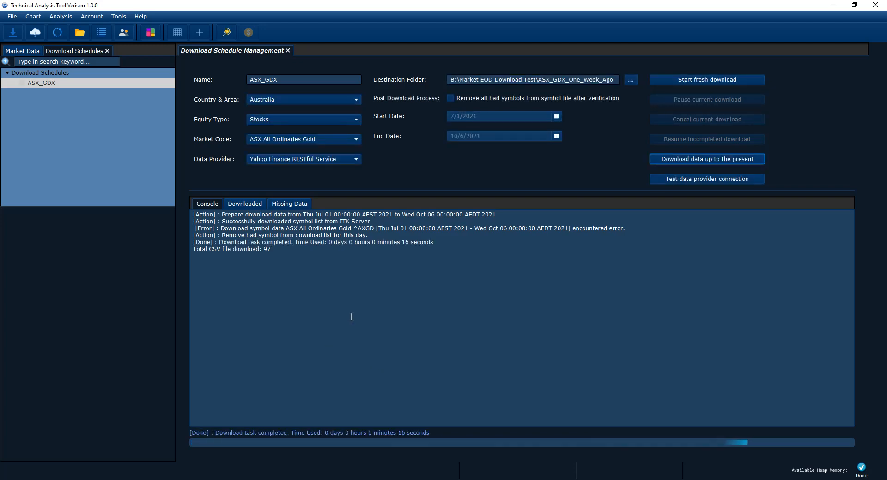
left_click(249, 205)
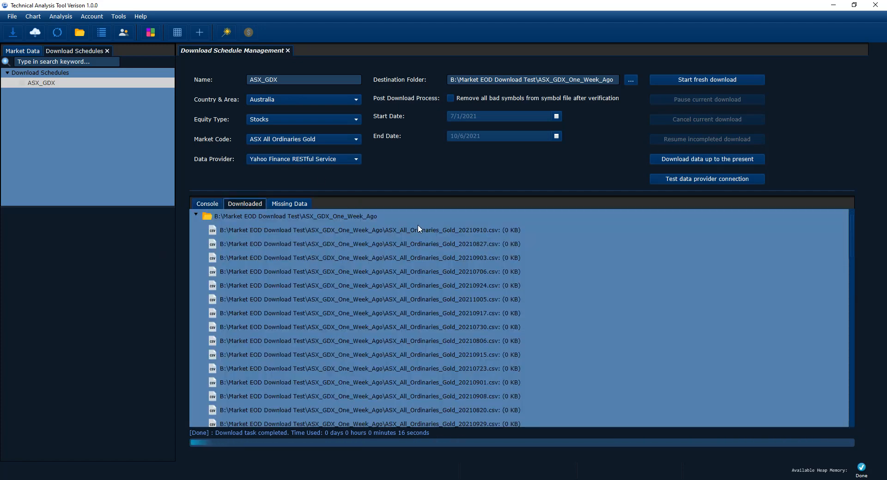
- Open the market data import dialog and choose ASX All Ordinaries Gold as the market code
left_click(22, 51)
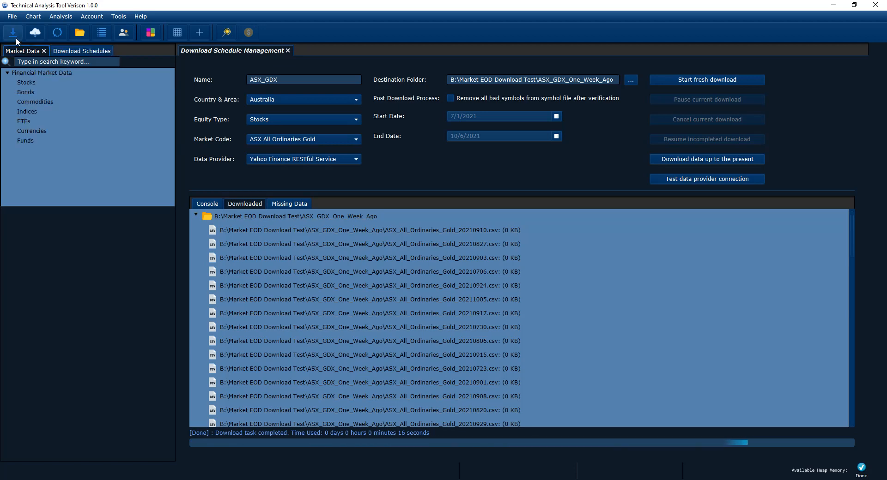
left_click(16, 37)
left_click(437, 116)
left_click(429, 142)
left_click(429, 131)
left_click(423, 146)
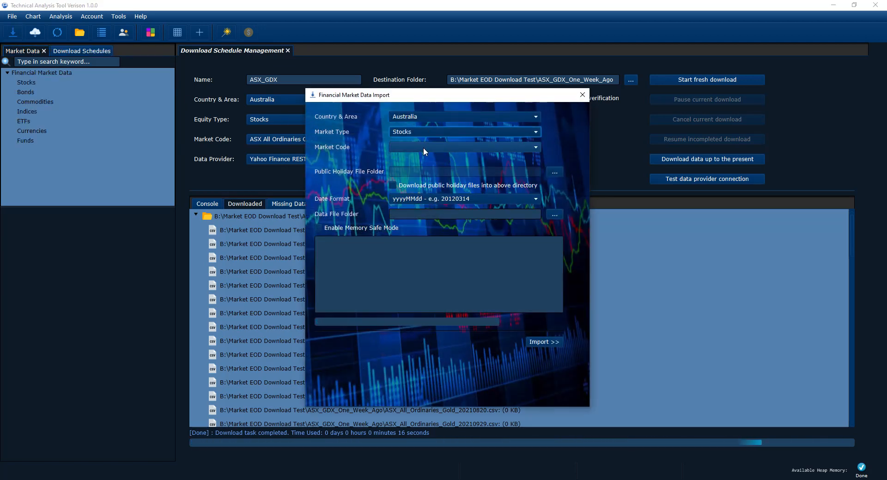
left_click(423, 147)
left_click(425, 166)
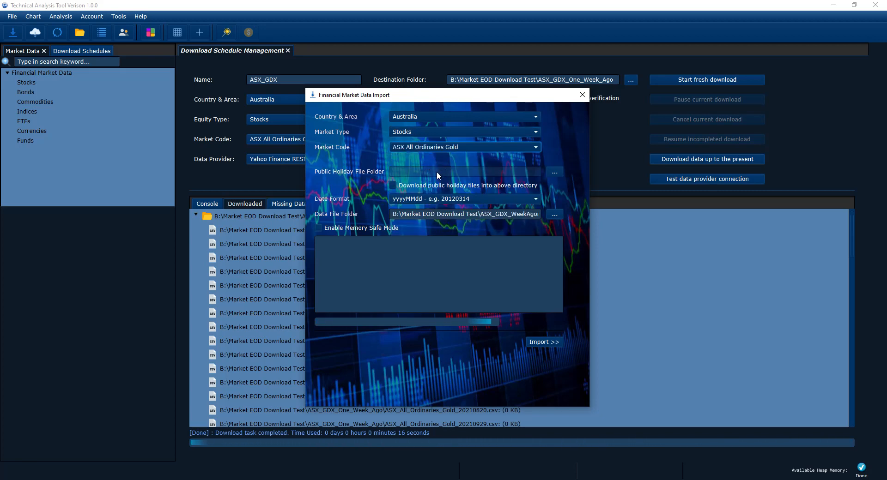
- Set the import data file folder to ASX_GDX_One_Week_Ago in Market EOD Download Test
left_click(531, 215)
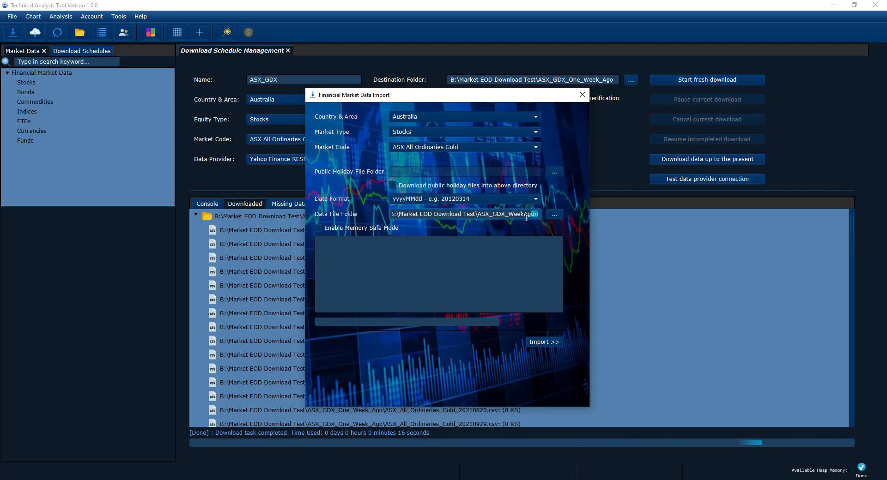
left_click(554, 215)
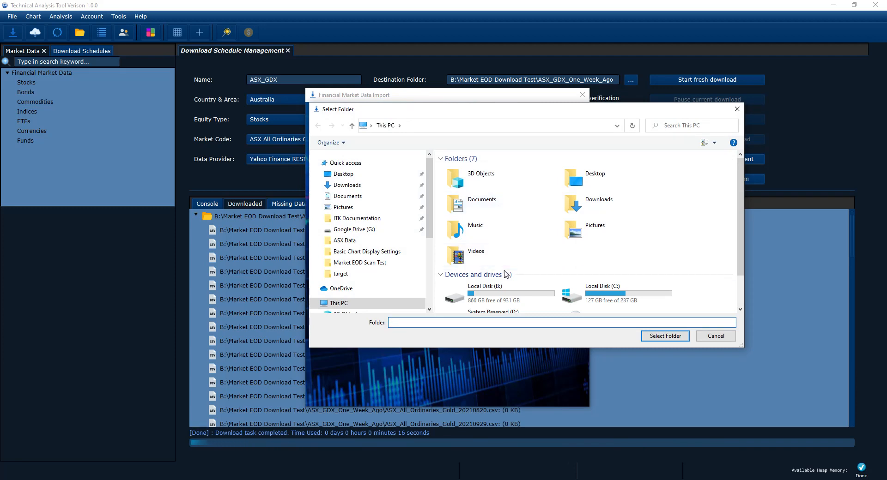
left_click(462, 293)
double_click(462, 294)
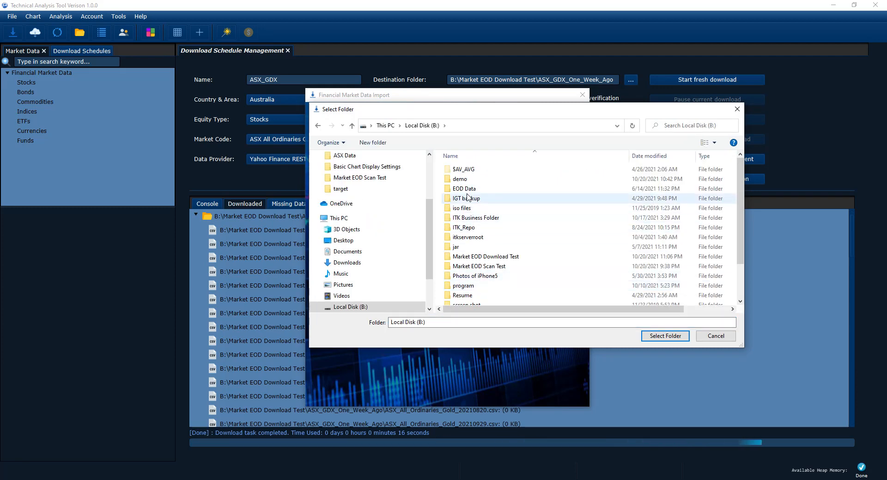
double_click(482, 257)
double_click(506, 180)
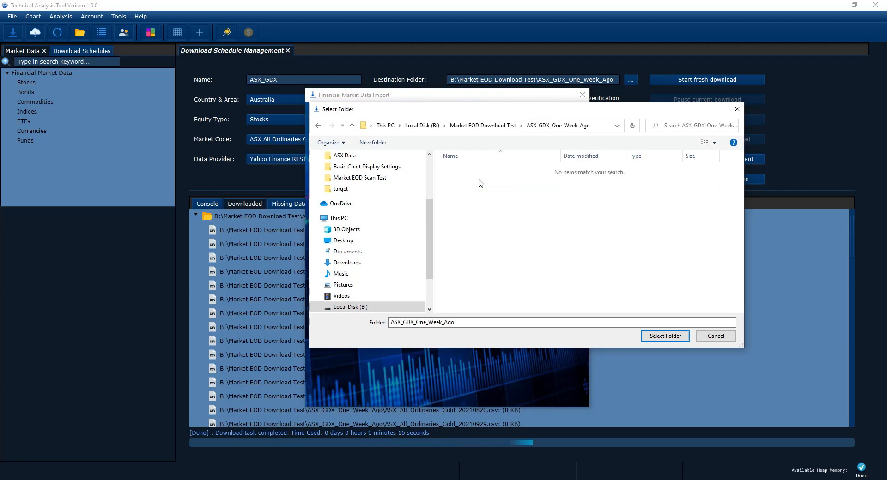
left_click(665, 337)
- Run the import and close the import dialog
left_click(532, 341)
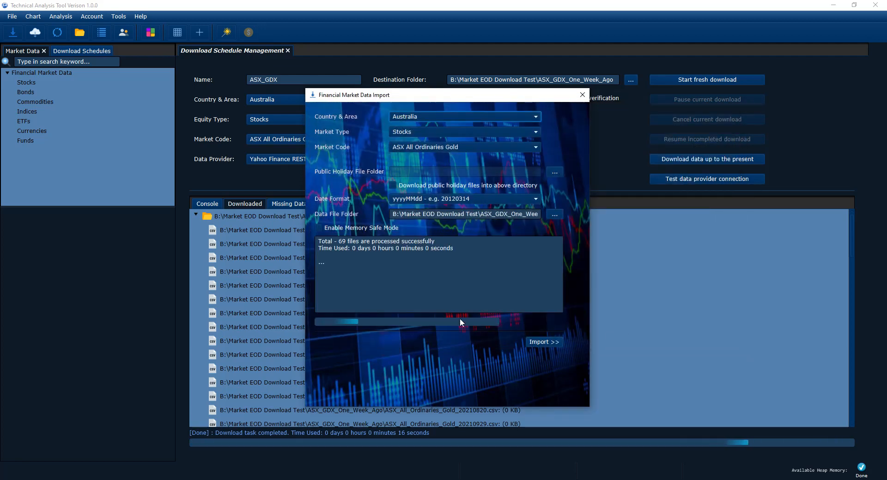
left_click(326, 254)
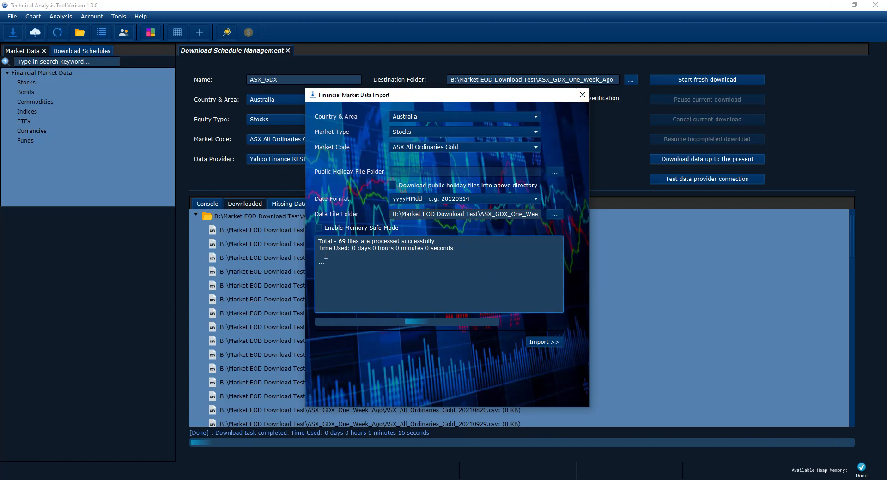
left_click(583, 95)
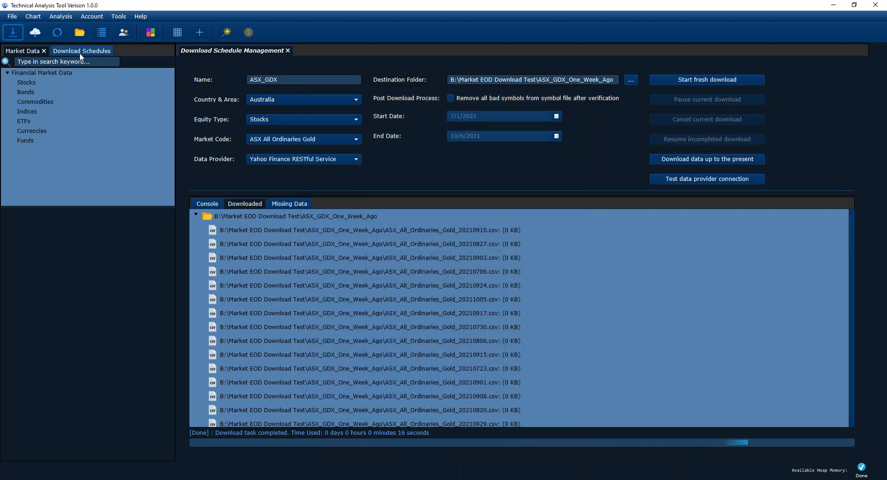
- Refresh the Stocks branch of the market data tree
right_click(26, 103)
left_click(47, 119)
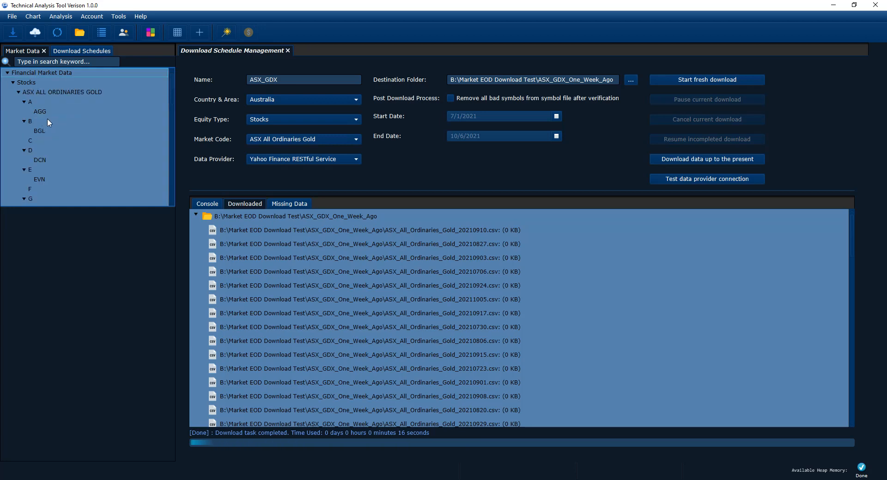
- Open the EVN stock chart and switch it to the 1D interval
scroll(43, 160, "down", 1)
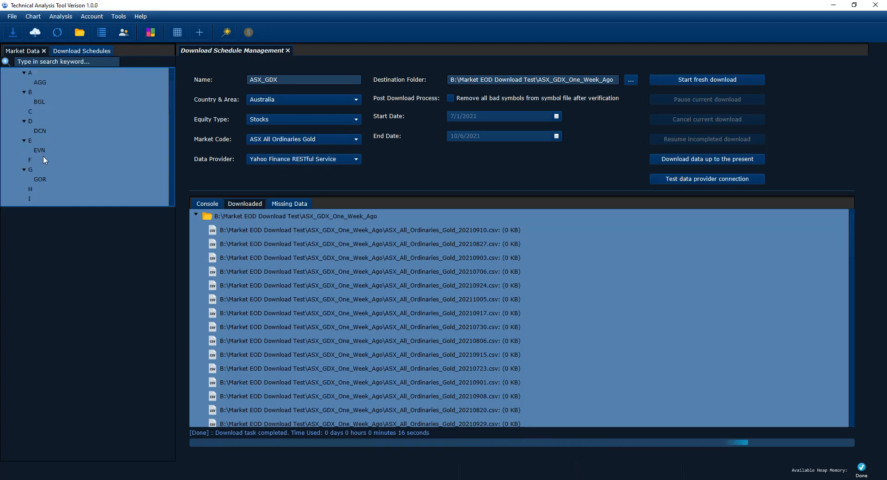
left_click(41, 148)
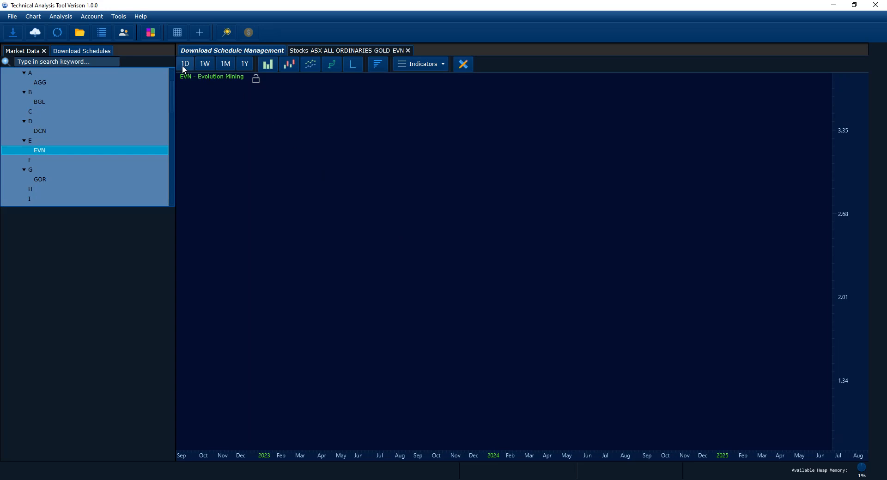
left_click(184, 68)
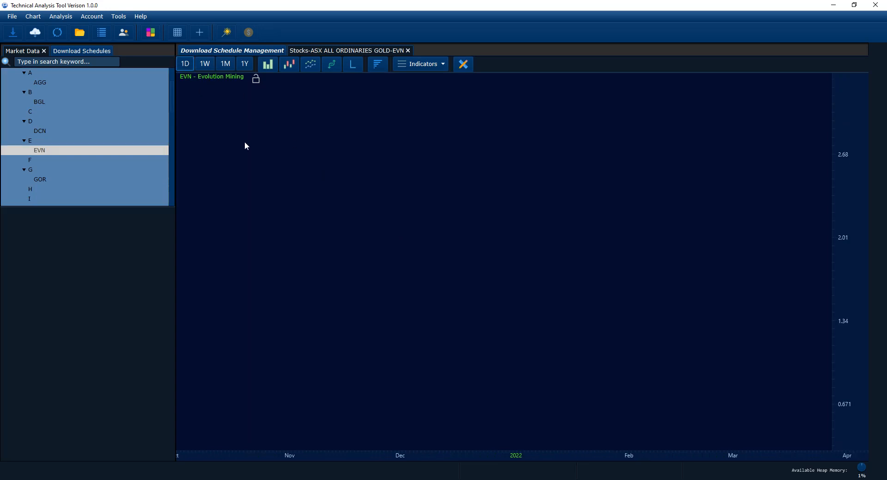
- Switch the EVN chart to candlestick display
left_click(289, 65)
left_click_drag(380, 186, 471, 336)
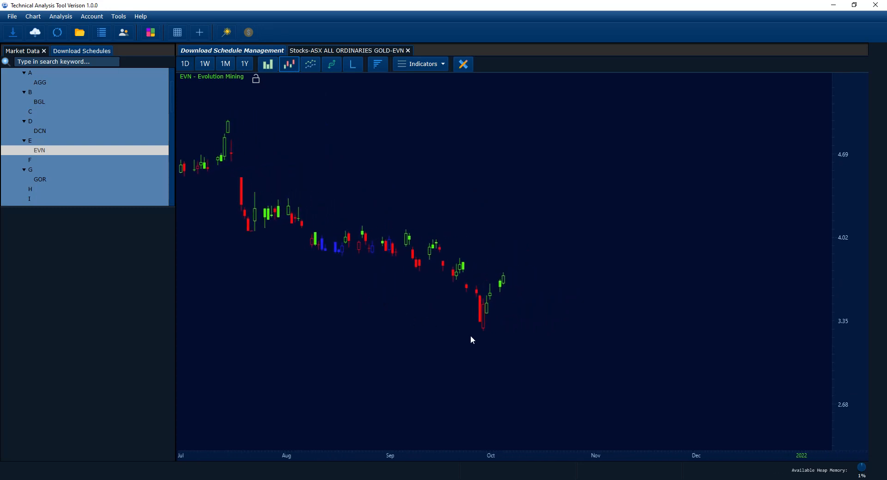
- Inspect the EVN daily OHLC details with the crosshair and adjust the chart view
left_click(206, 35)
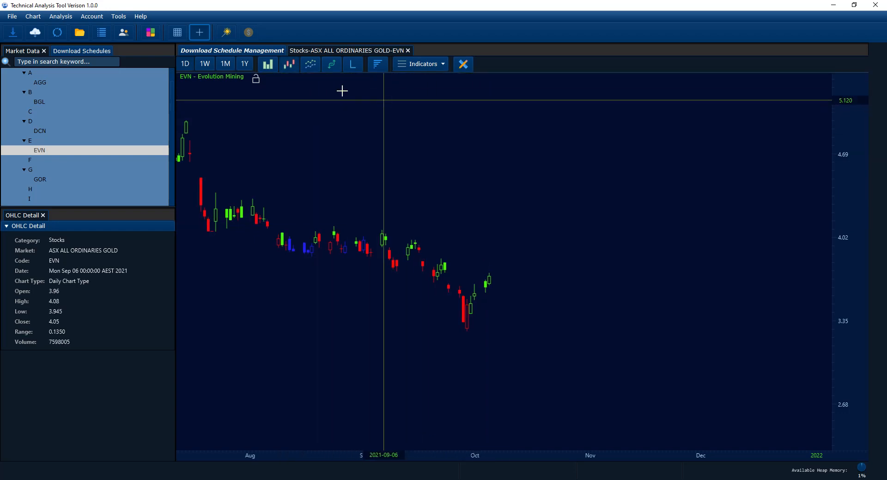
left_click(199, 33)
left_click_drag(380, 192, 408, 214)
scroll(378, 214, "down", 2)
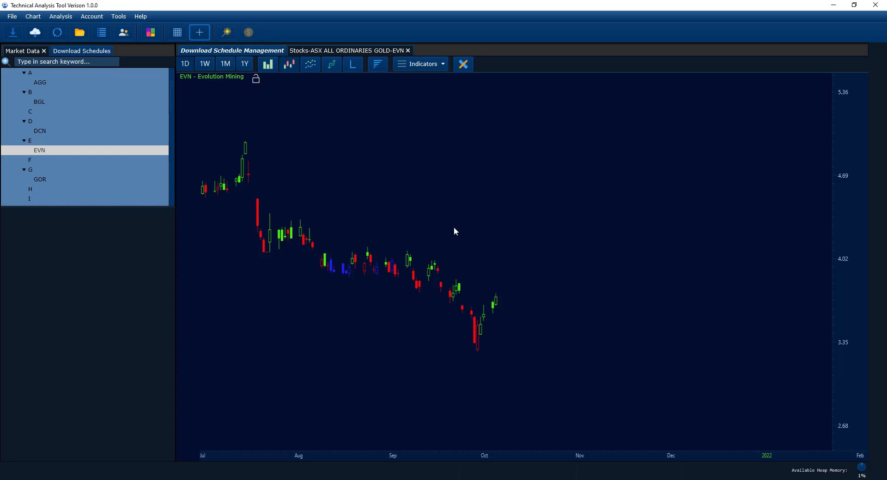
mouse_move(493, 259)
left_mouse_down()
mouse_move(484, 239)
mouse_move(478, 257)
left_mouse_up()
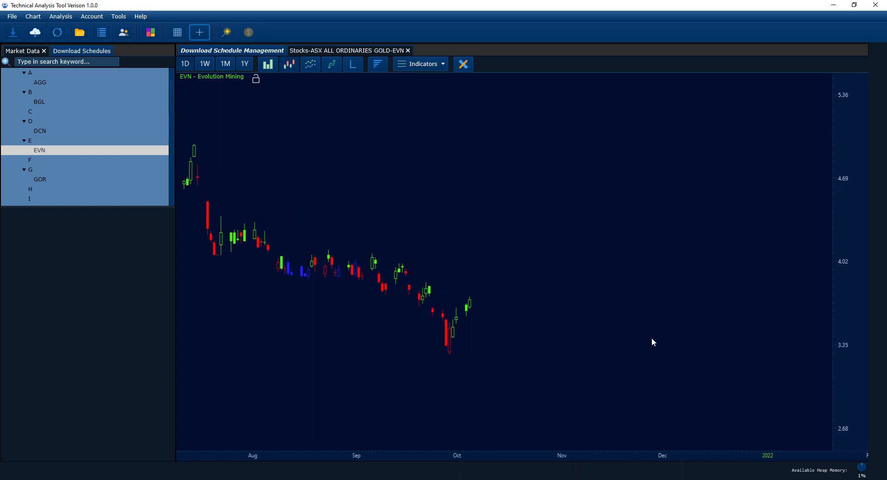
- Check the current system date on the calendar and compare it with the chart's last bar
left_click(862, 479)
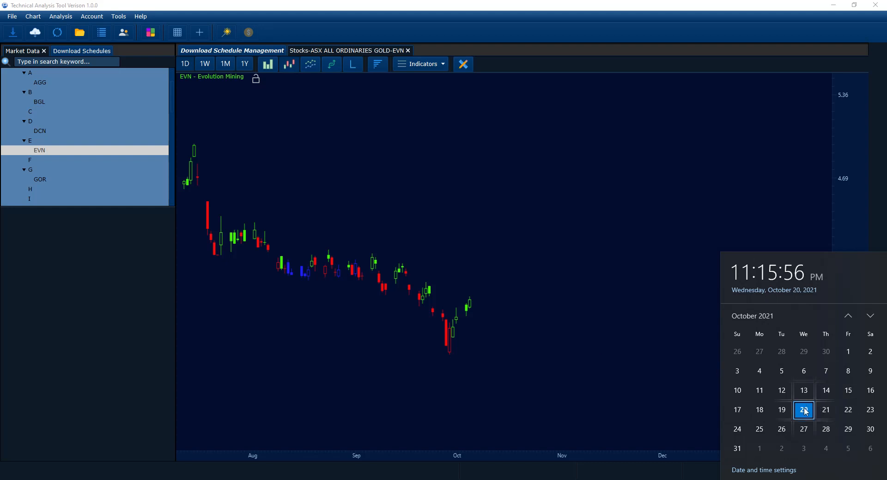
left_click(656, 371)
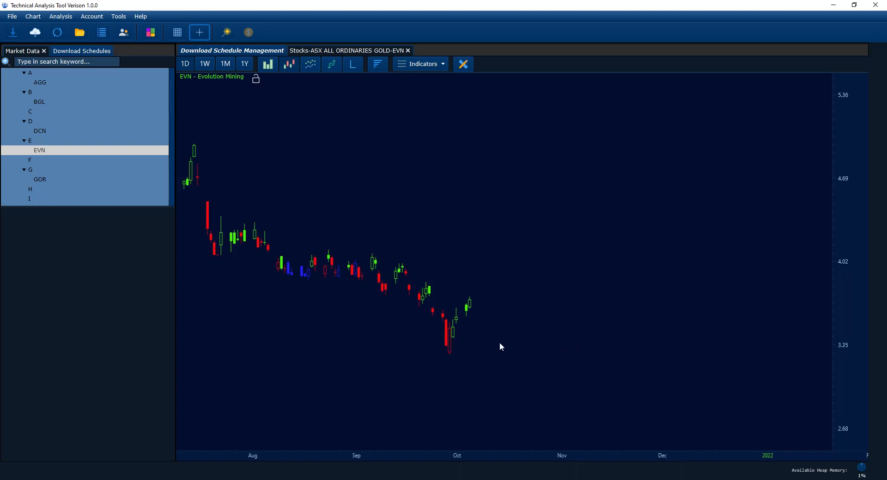
left_click_drag(500, 343, 511, 334)
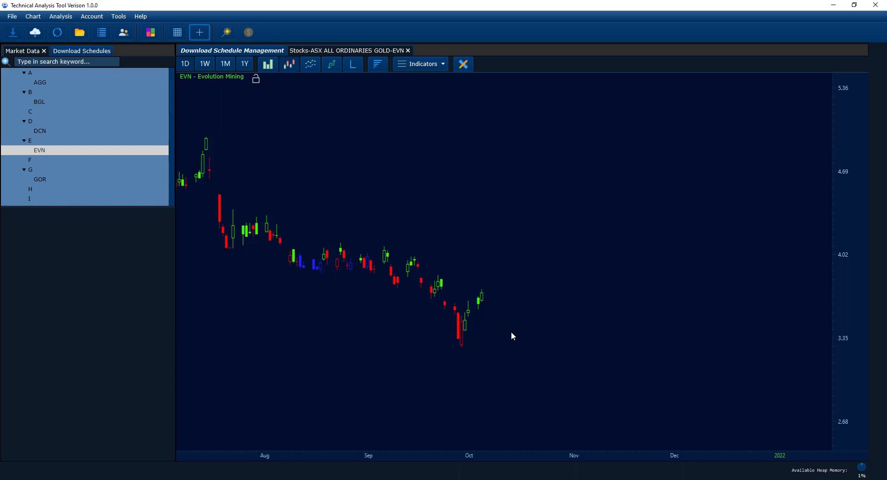
left_click_drag(511, 332, 506, 331)
- Close the EVN chart and all remaining tabs
left_click(308, 54)
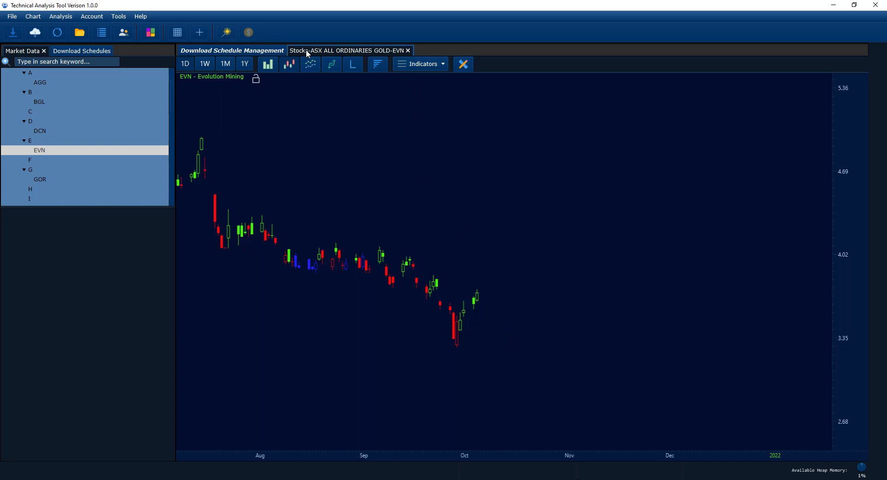
left_click(407, 50)
left_click(488, 279)
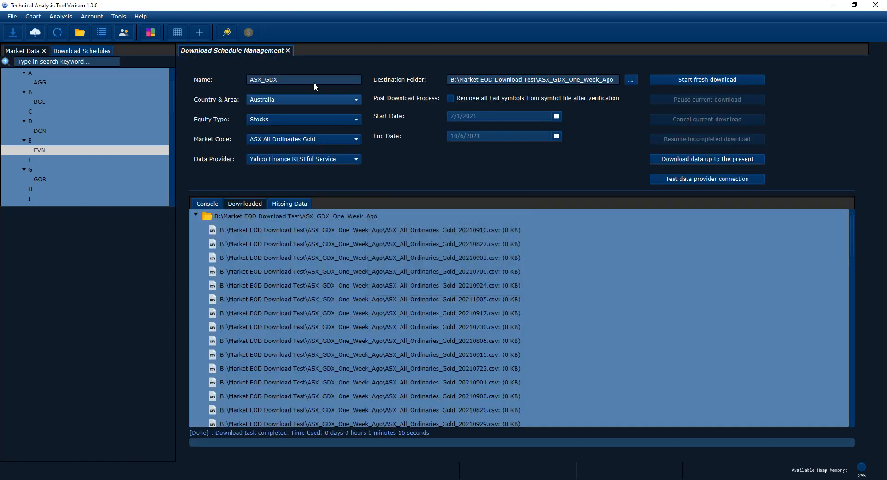
right_click(251, 51)
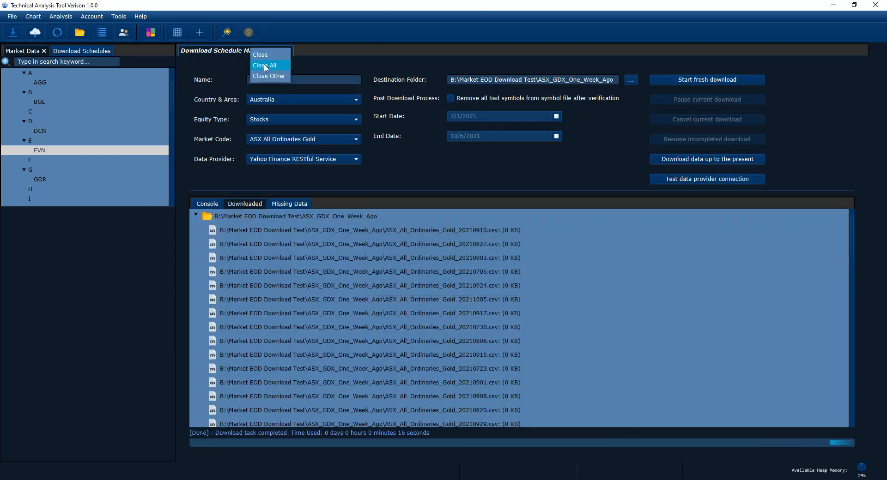
left_click(266, 65)
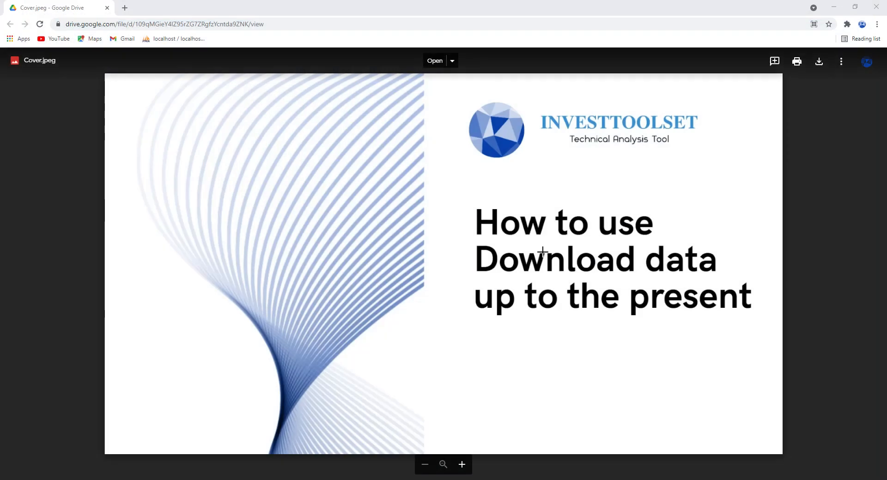
- Relaunch TechnicalAnalysisTool from the Start menu
key("super")
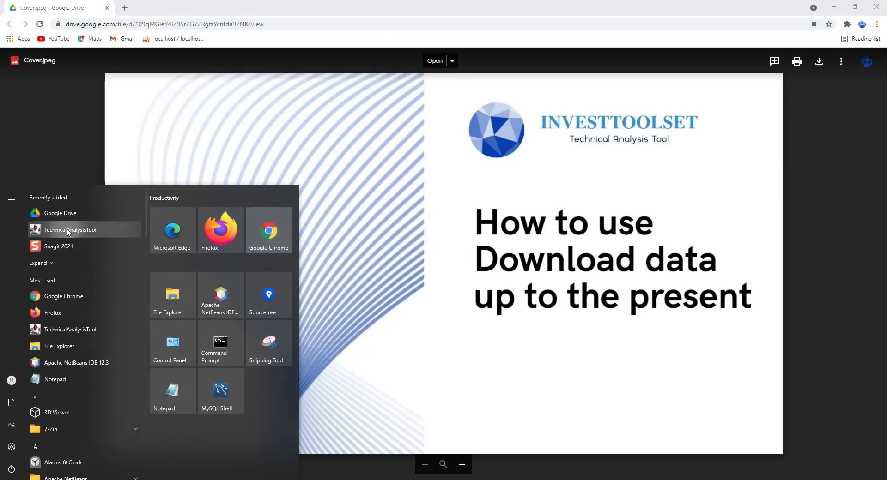
left_click(69, 232)
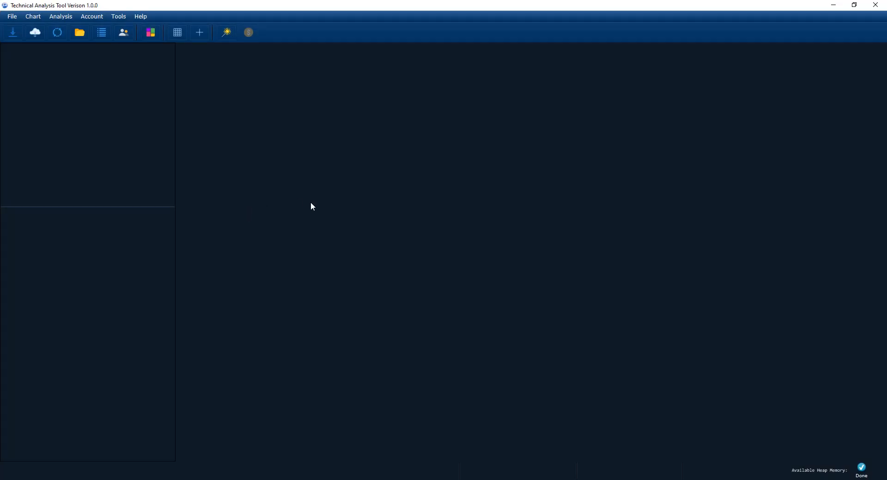
- Open the ASX_GDX download schedule from the Download Schedules panel
left_click(34, 37)
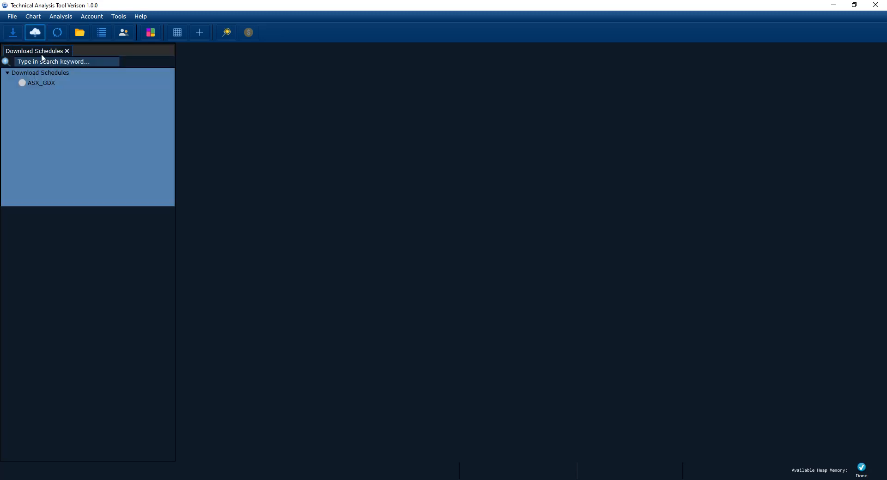
double_click(41, 82)
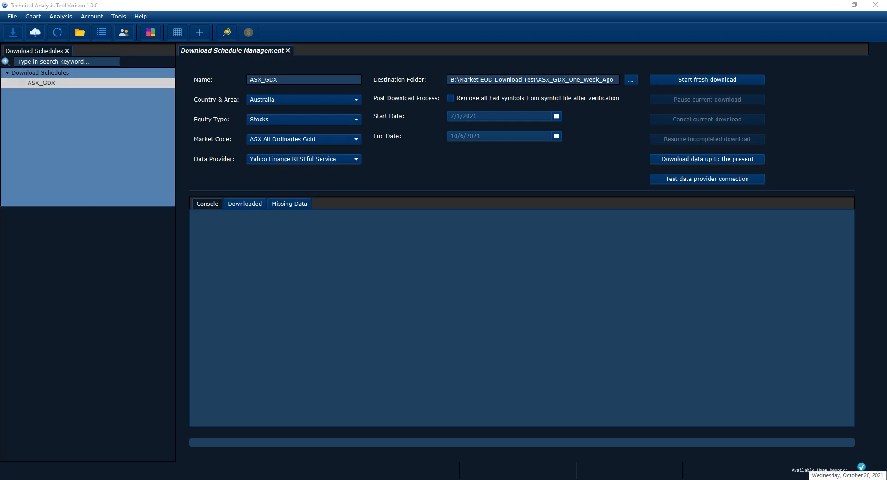
- Download the ASX_GDX schedule's data up to the present, confirm the settings, and close the schedule tabs
left_click(860, 475)
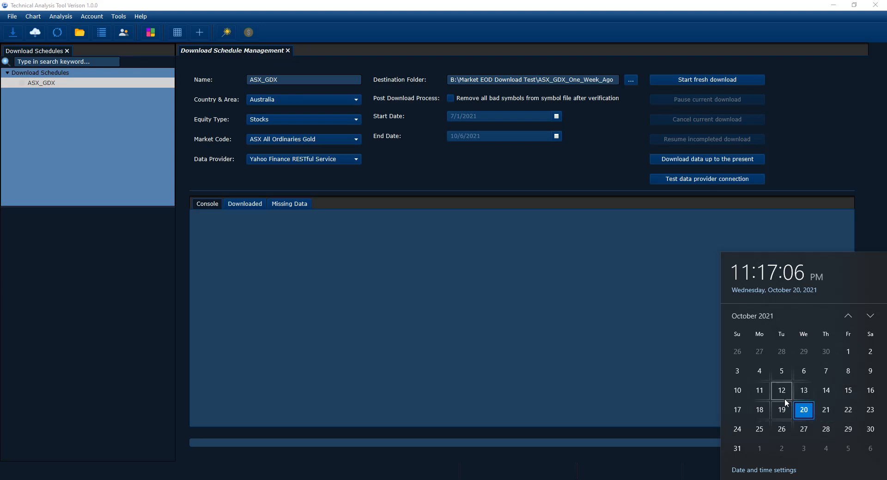
left_click(647, 331)
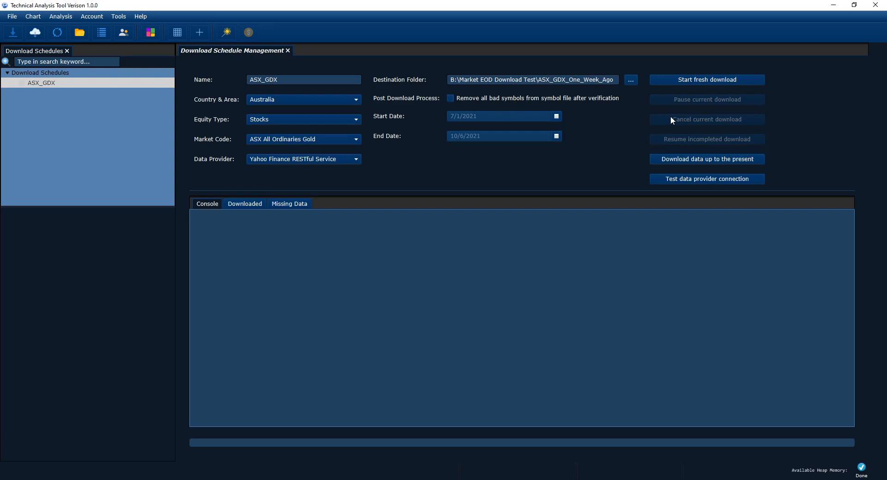
left_click(694, 162)
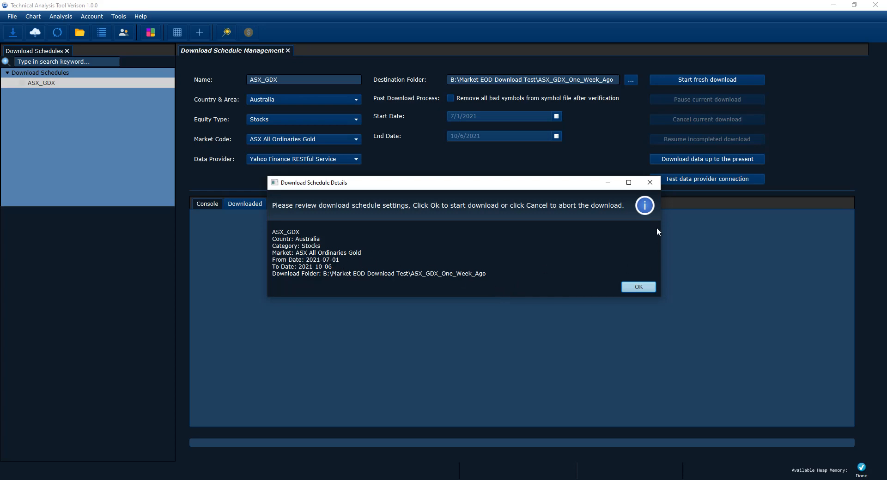
left_click(639, 287)
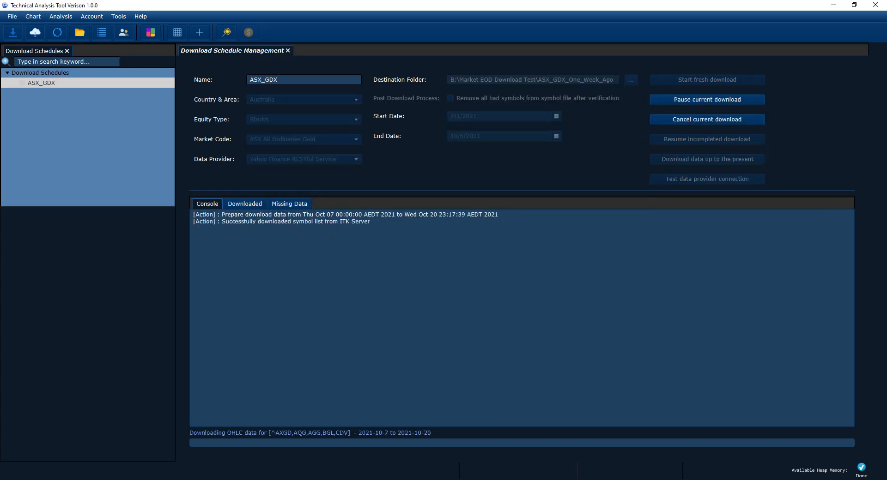
left_click_drag(314, 215, 343, 216)
left_click(344, 216)
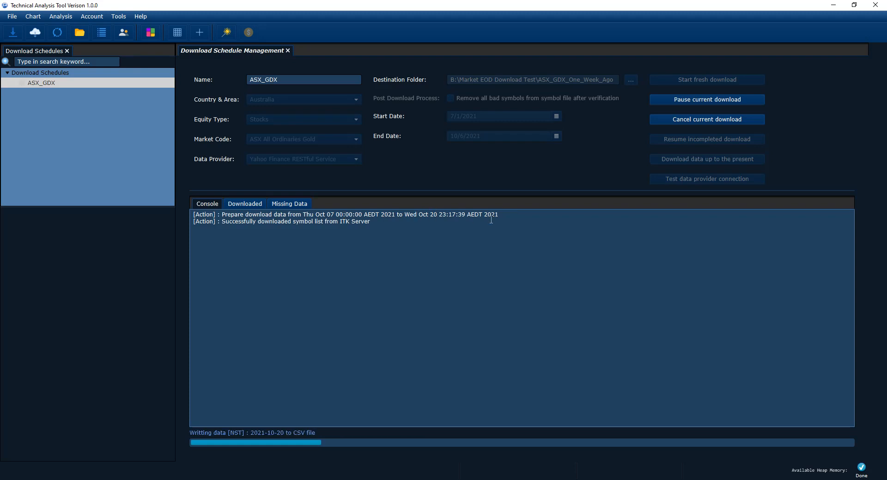
left_click_drag(502, 215, 195, 216)
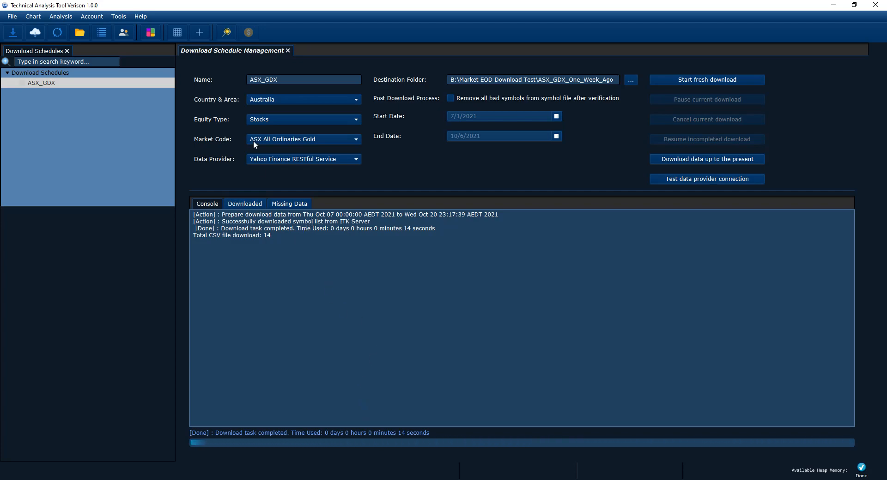
left_click(288, 51)
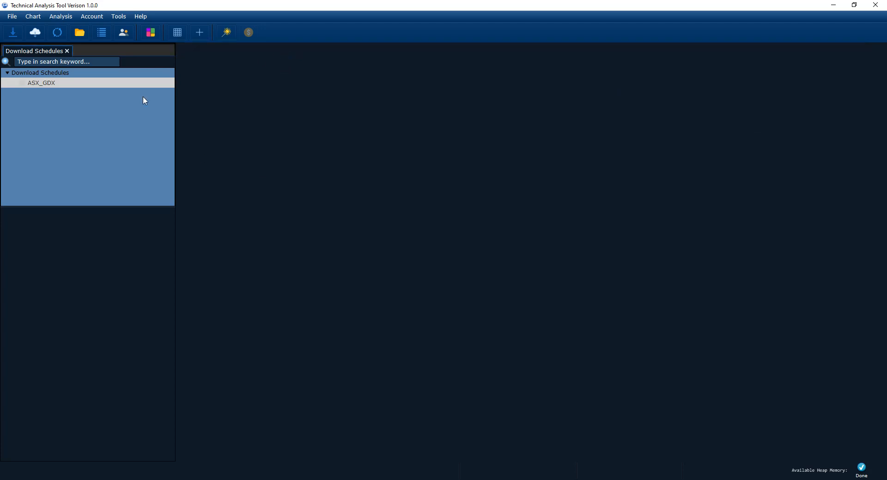
left_click(67, 51)
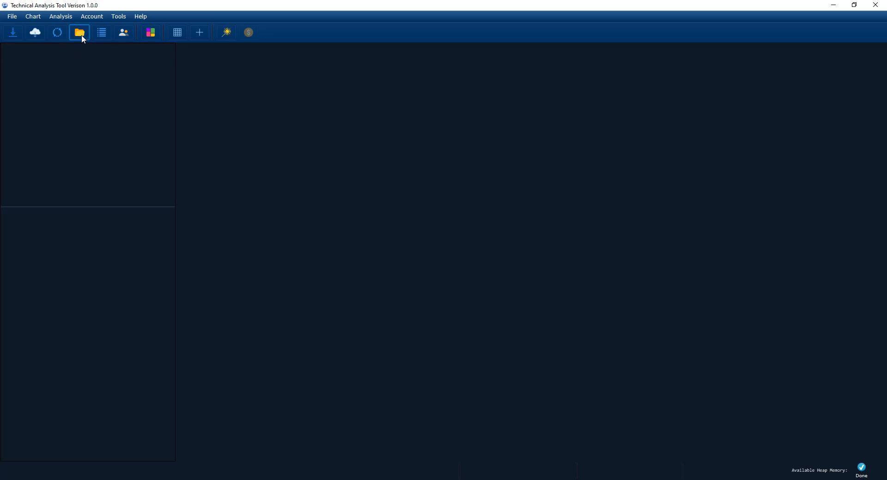
- Open the Market Data panel and refresh its tree
left_click(80, 33)
right_click(33, 102)
left_click(49, 122)
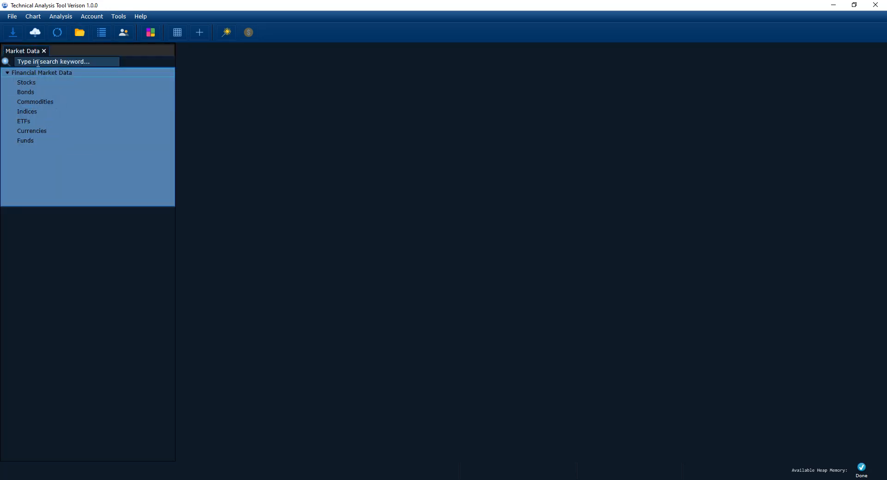
- Open the data import dialog and set Australia, Stocks and ASX All Ordinaries Gold as the market
left_click(14, 34)
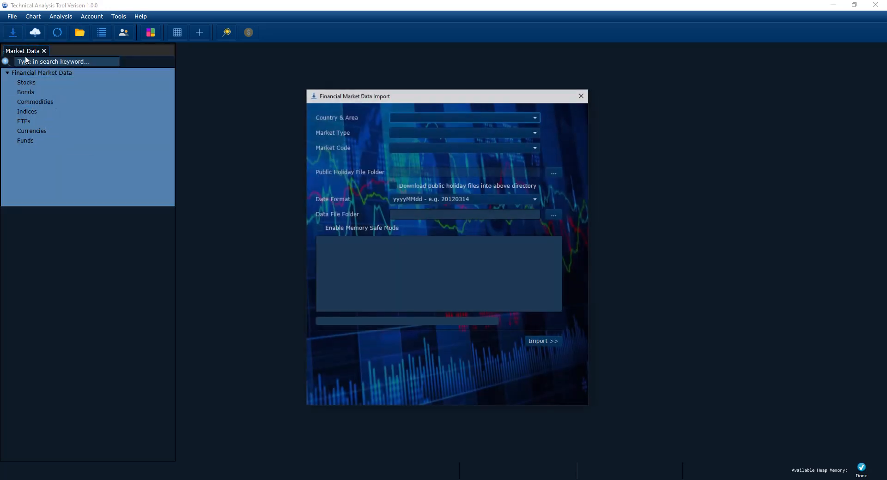
left_click(473, 119)
left_click(436, 145)
left_click(436, 134)
left_click(418, 146)
left_click(420, 147)
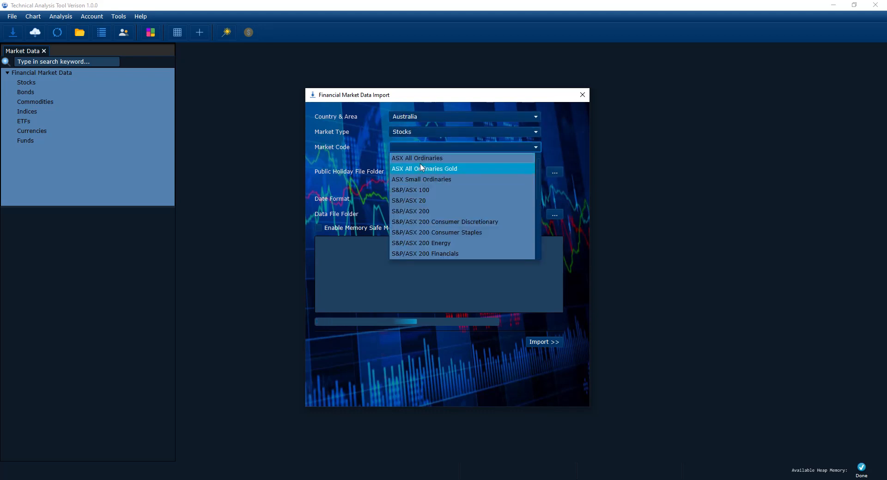
left_click(421, 169)
- Import the files from the ASX_GDX_One_Week_Ago folder and close the import dialog
left_click_drag(534, 214, 546, 216)
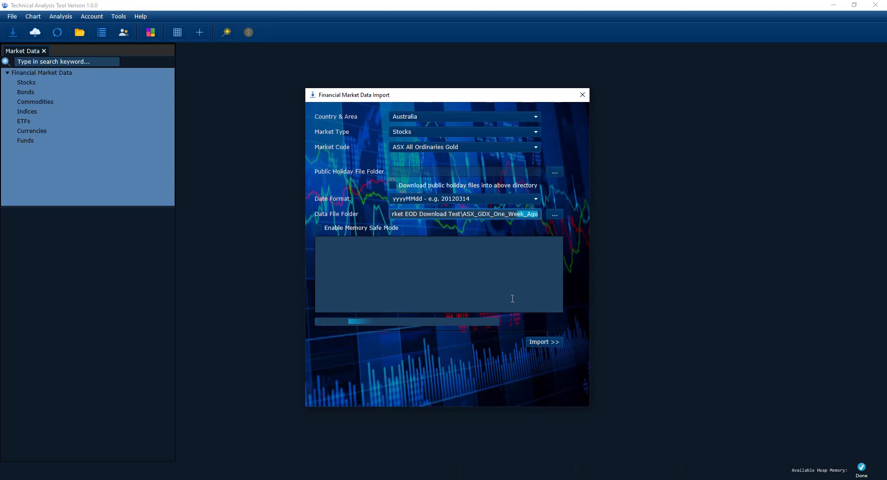
left_click(545, 344)
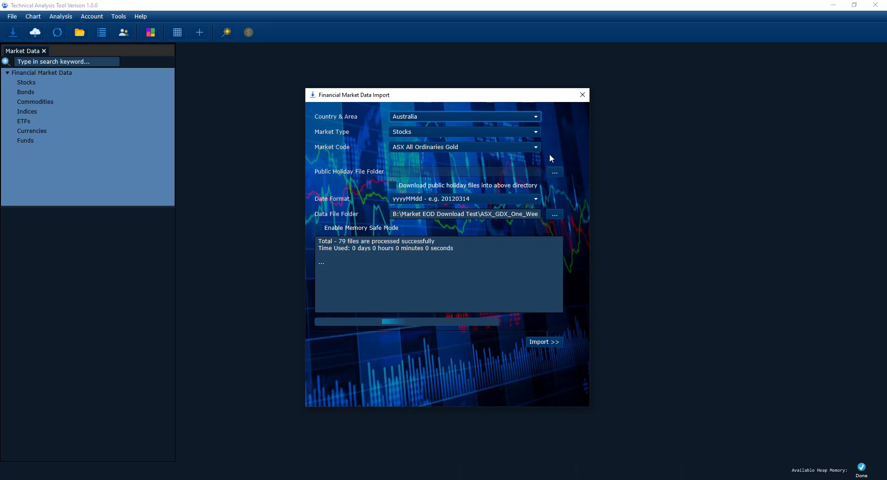
left_click(583, 99)
- Refresh the Market Data tree to show the imported stocks
right_click(24, 104)
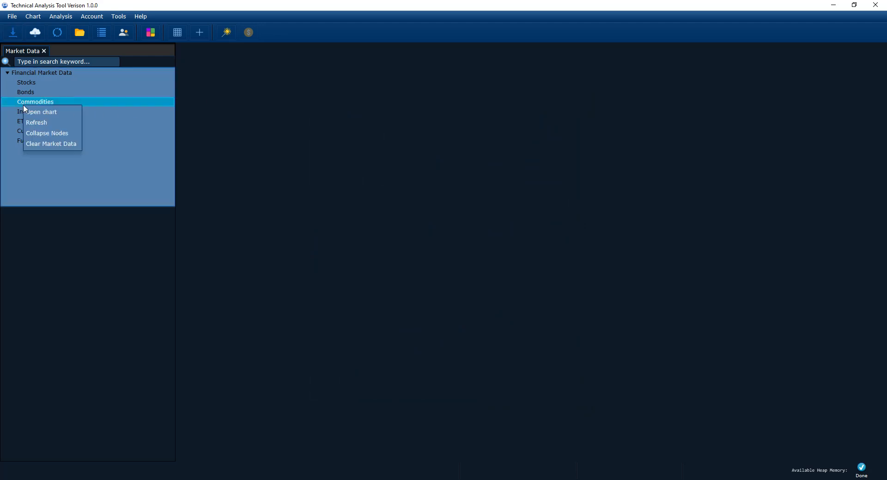
left_click(40, 123)
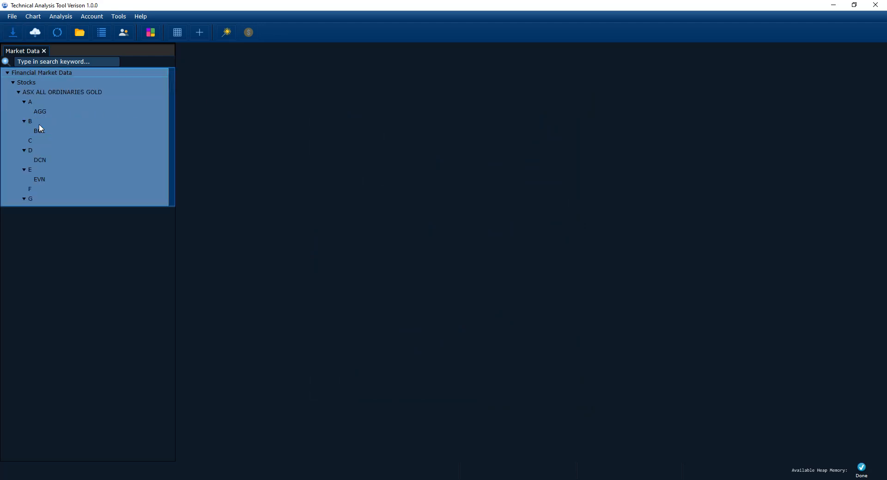
- Open the EVN stock chart and switch it to the 1D interval
double_click(46, 179)
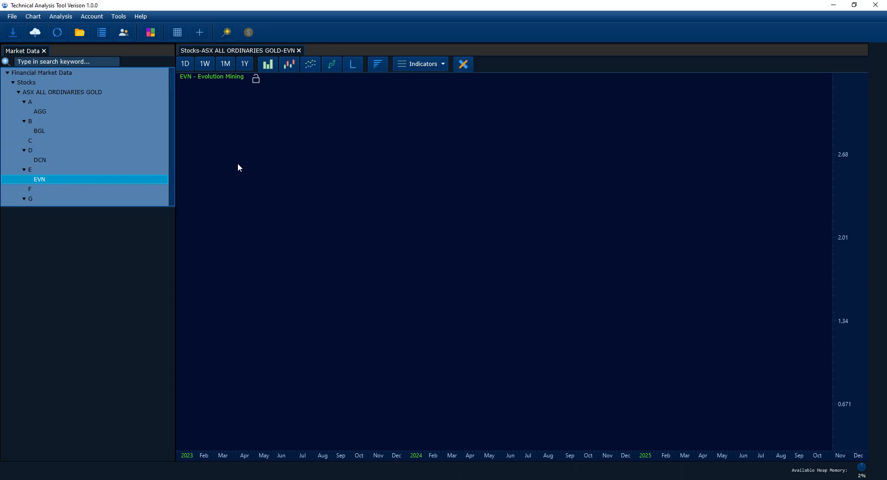
left_click(185, 64)
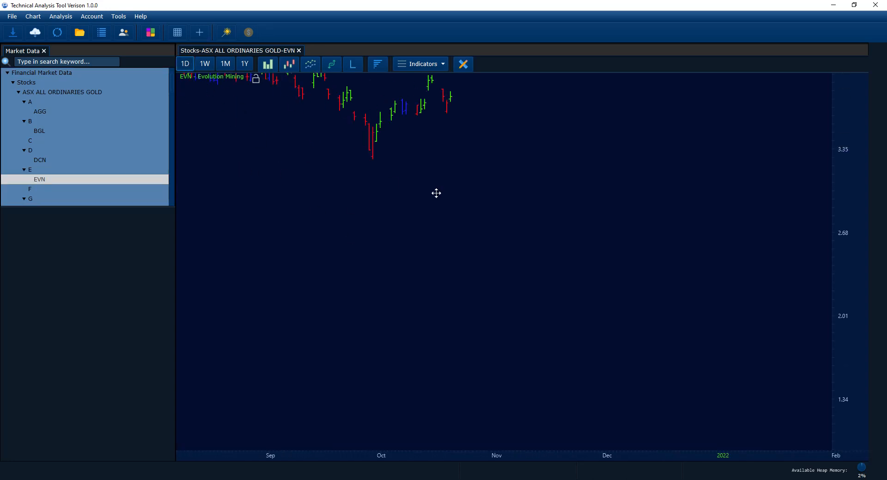
- Switch the EVN chart to candlestick display
left_click(294, 68)
scroll(344, 191, "down", 1)
left_click_drag(348, 202, 440, 275)
scroll(439, 277, "up", 1)
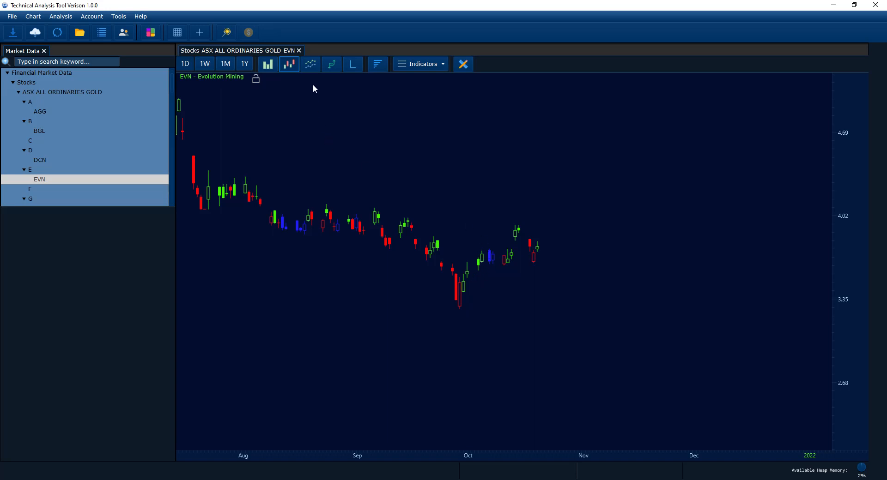
- Inspect the EVN daily OHLC details with the crosshair
left_click(206, 35)
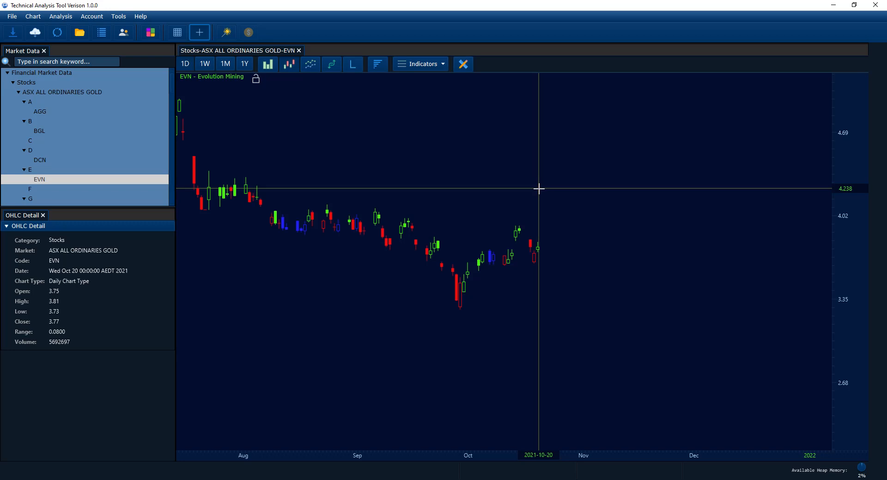
left_click(201, 35)
left_click_drag(365, 183, 373, 223)
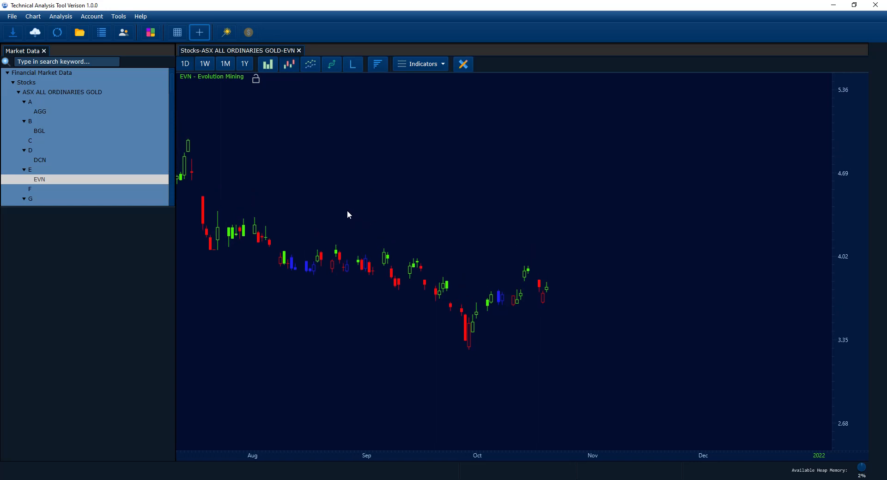
- Close the EVN chart and open the ASX_GDX download schedule from the Download Schedules list
left_click(298, 51)
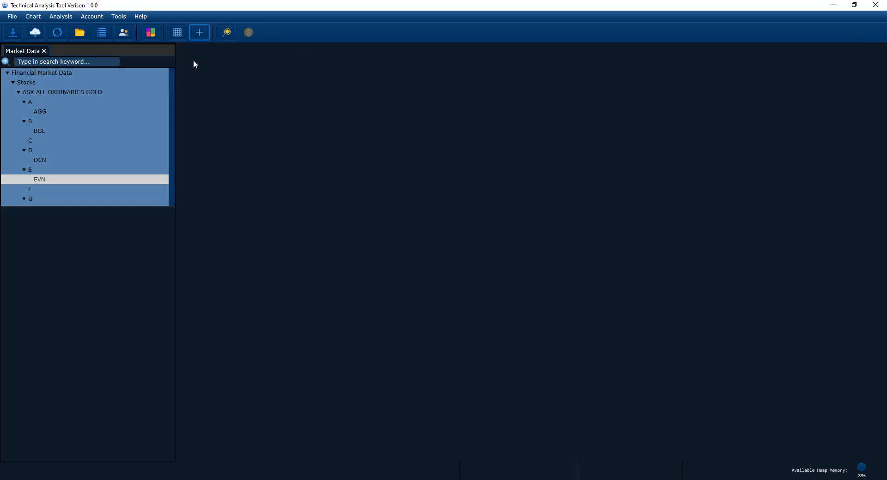
left_click(15, 84)
left_click(35, 33)
left_click(44, 83)
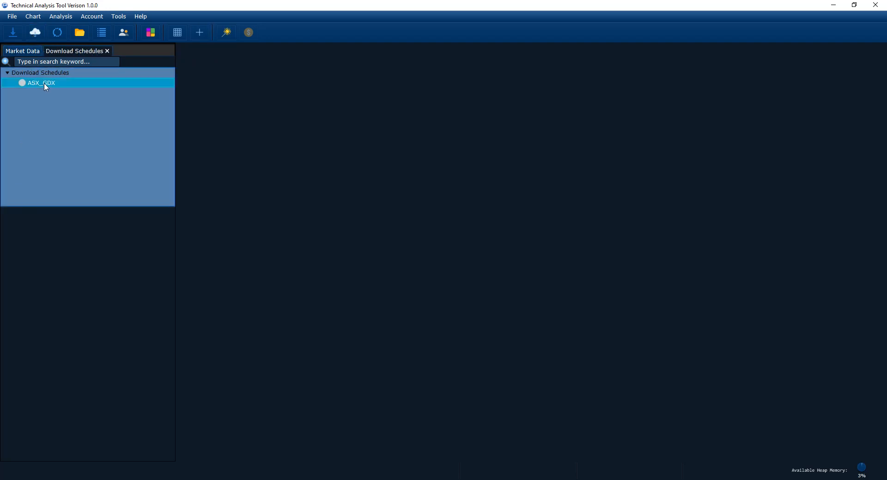
double_click(46, 85)
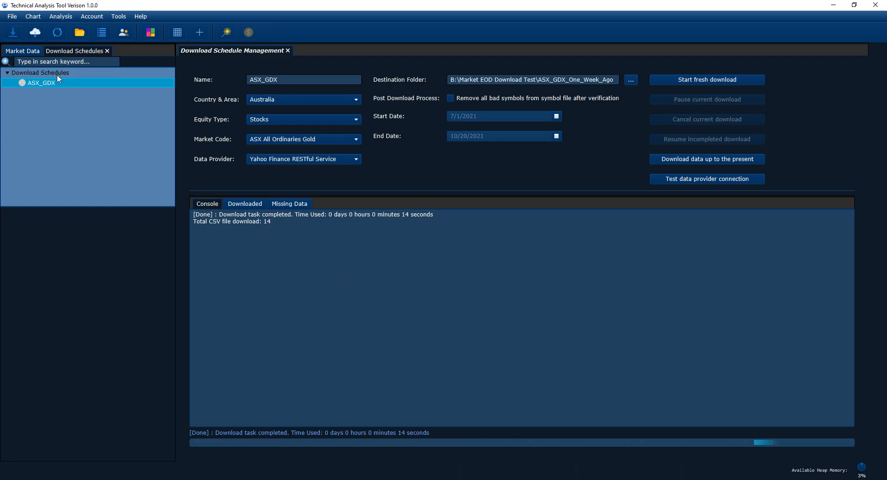
- Return to the Market Data tree, expand Stocks, and close the Download Schedule Management tab
left_click(22, 50)
double_click(31, 83)
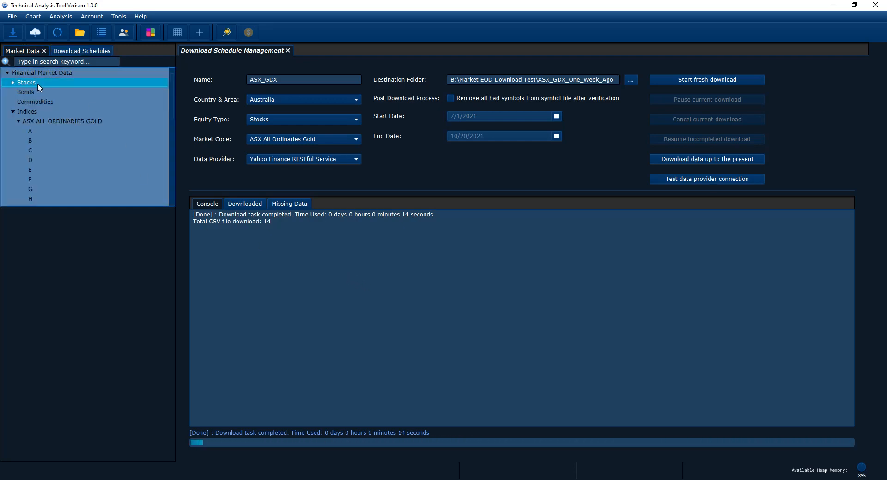
left_click(482, 280)
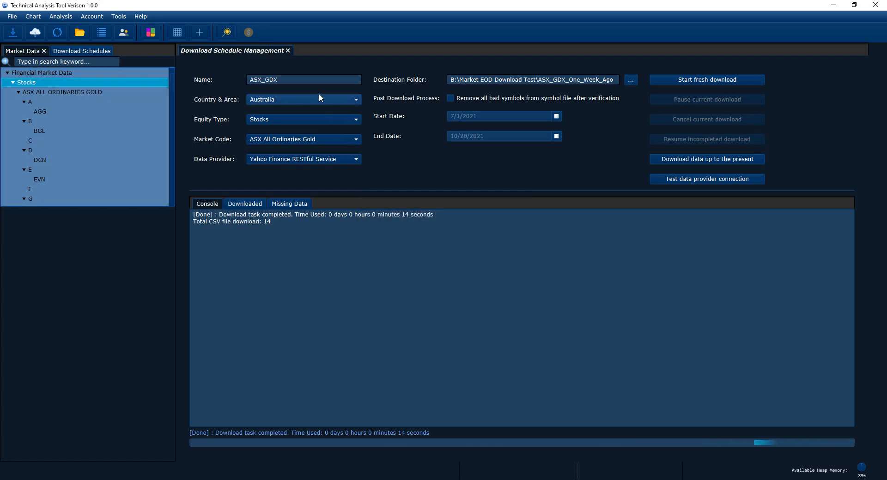
left_click(287, 50)
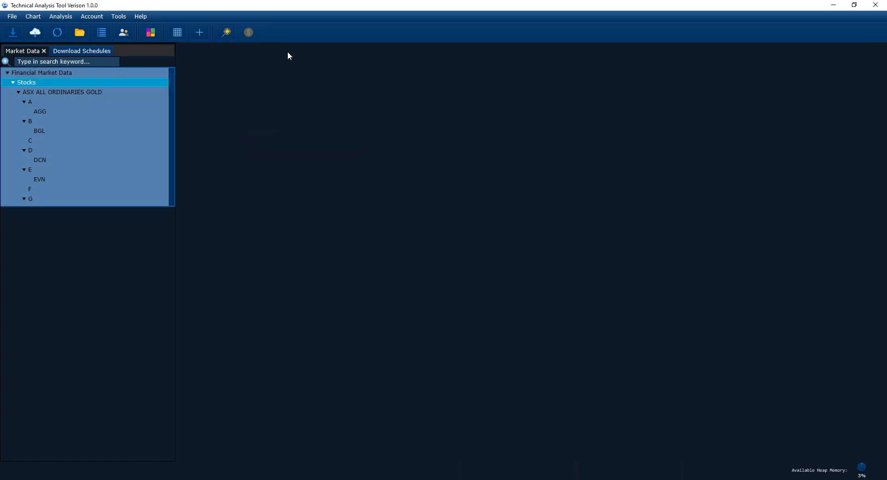
- Open the AGG stock chart and switch it to the 1D interval
double_click(41, 111)
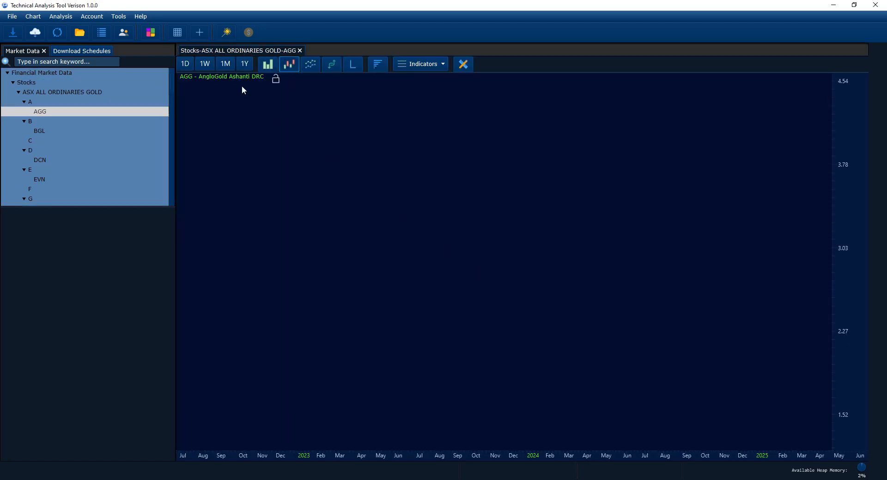
left_click(189, 64)
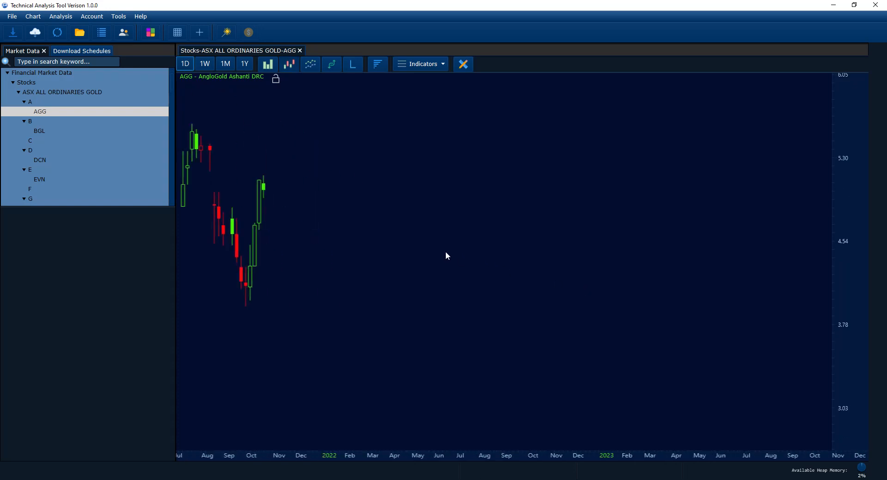
left_click(185, 65)
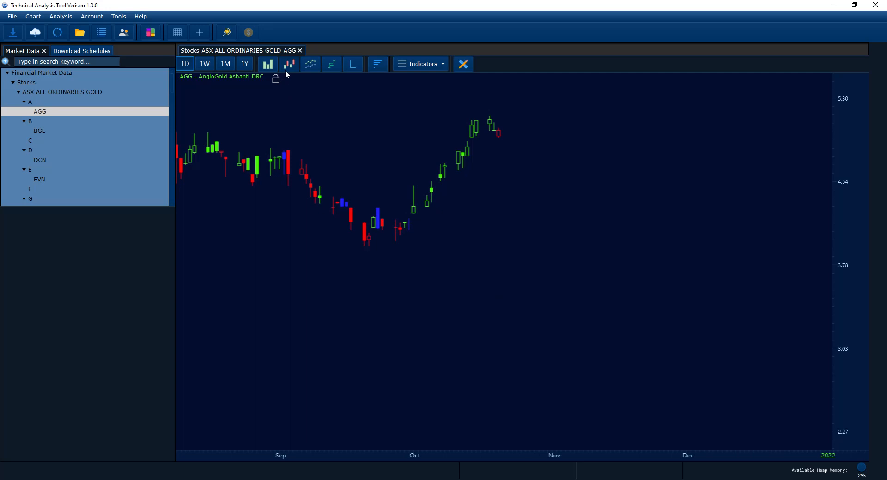
- Inspect the AGG daily OHLC details with the crosshair, then turn it off and pan back through the chart
left_click(207, 33)
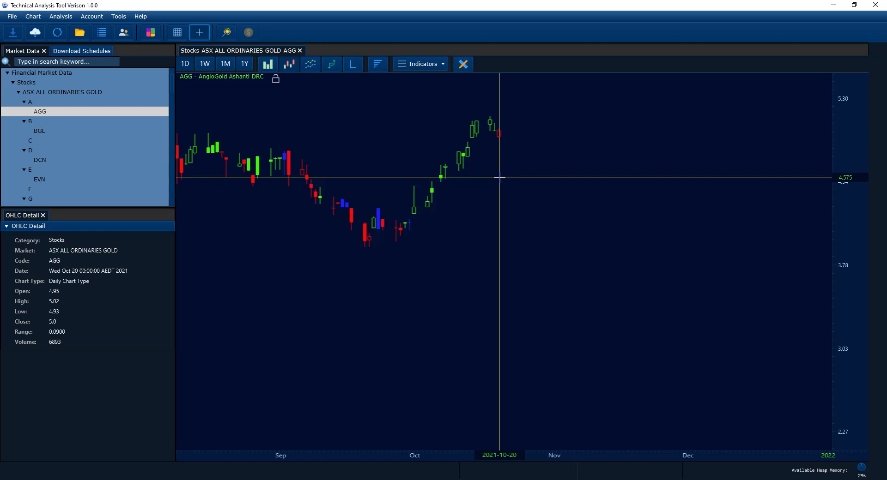
scroll(486, 181, "up", 2)
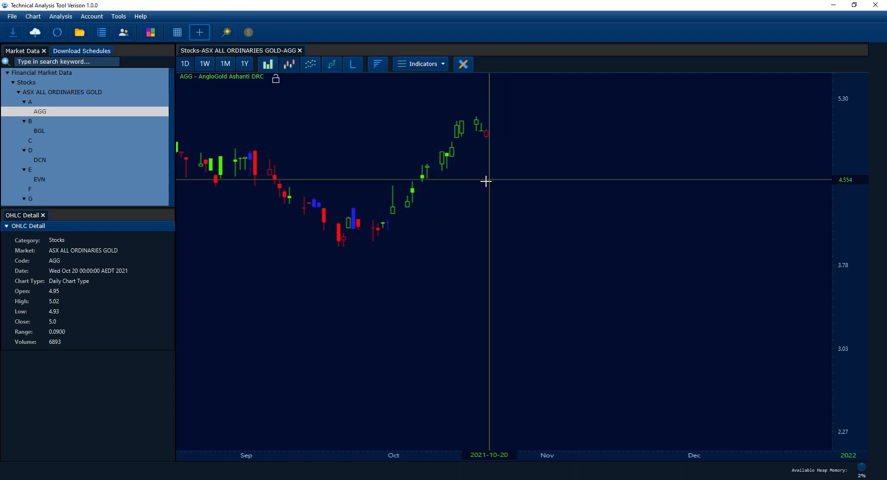
left_click(200, 32)
mouse_move(507, 203)
left_mouse_down()
mouse_move(535, 238)
mouse_move(525, 256)
mouse_move(582, 305)
mouse_move(577, 289)
left_mouse_up()
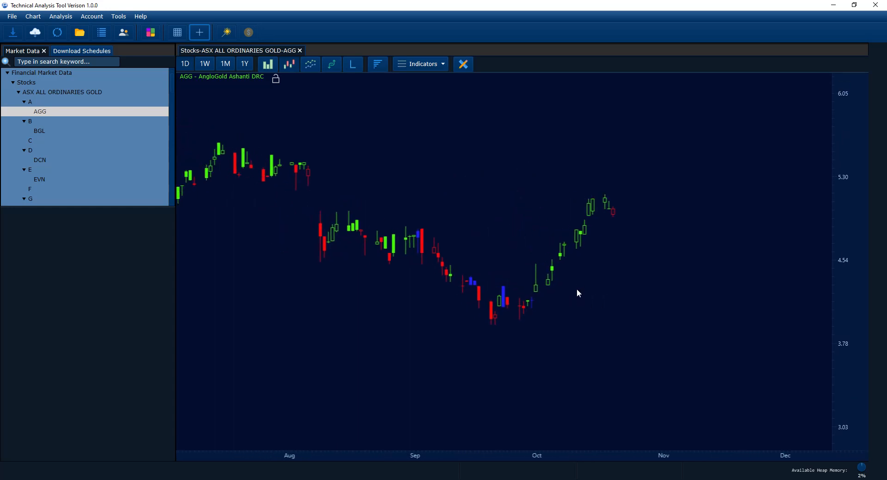
left_click_drag(500, 298, 527, 294)
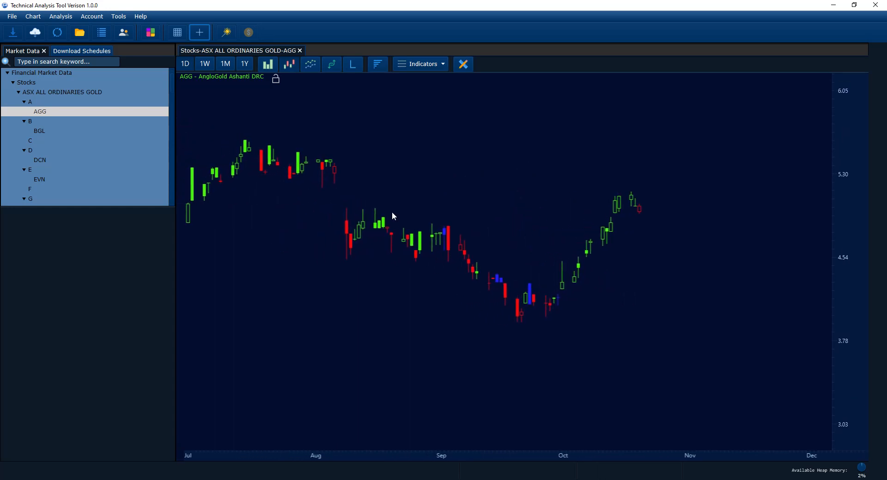